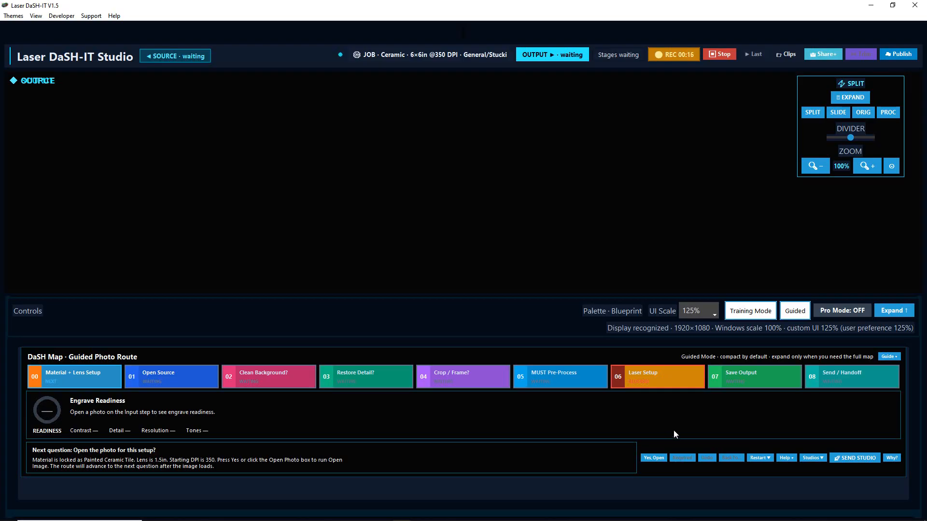
Open the Generator studio and bring its Image Generator window to full screen
left_click(810, 458)
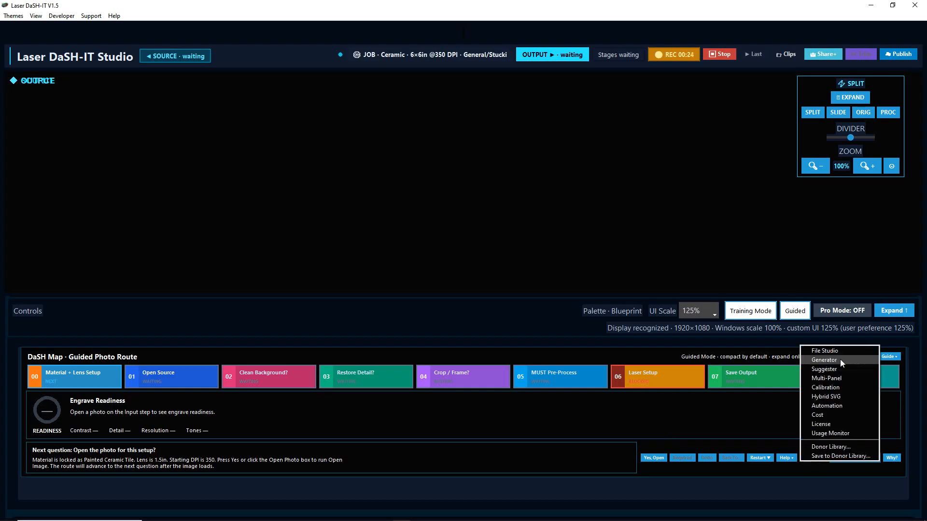
left_click(840, 360)
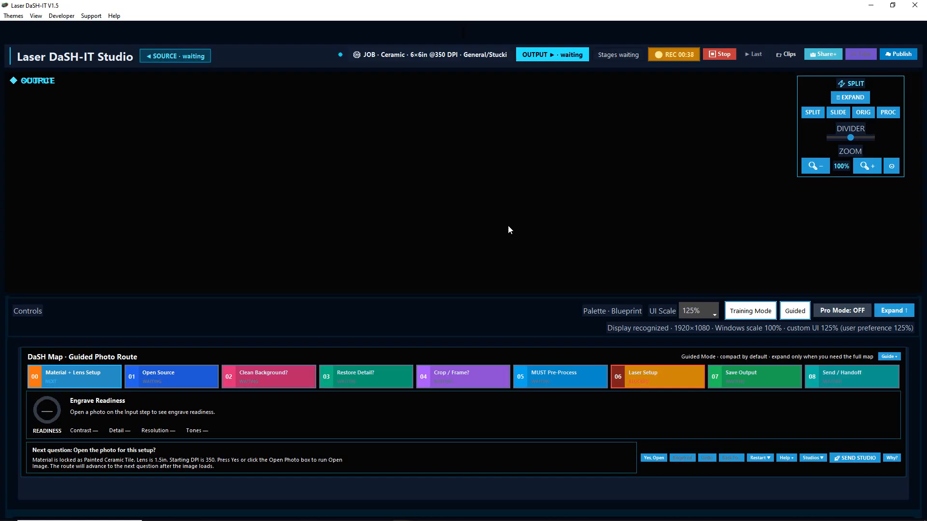
mouse_move(447, 514)
mouse_move(402, 514)
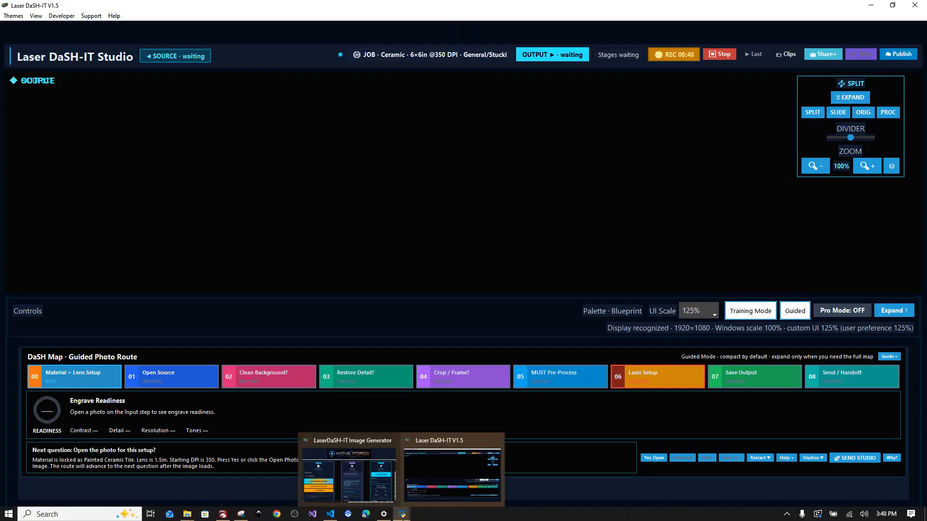
left_click(375, 466)
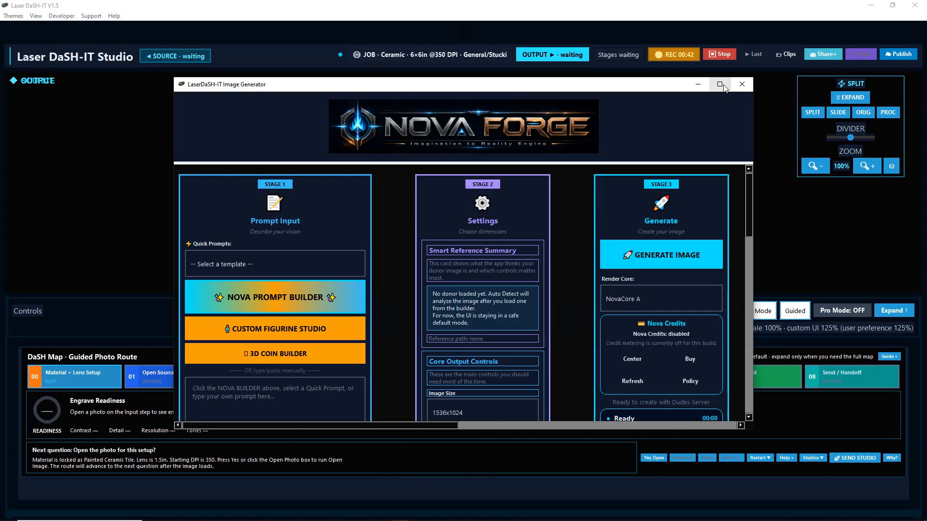
left_click(719, 84)
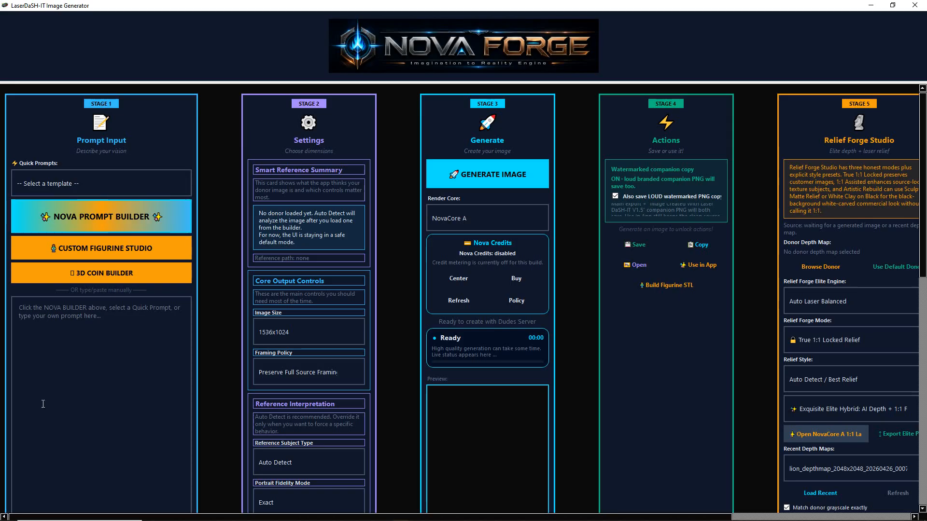
Start a guided Nova Special prompt with the subject "I would like a coral reef scene, filled with details and other creatures that inhabit coral reef."
left_click(34, 215)
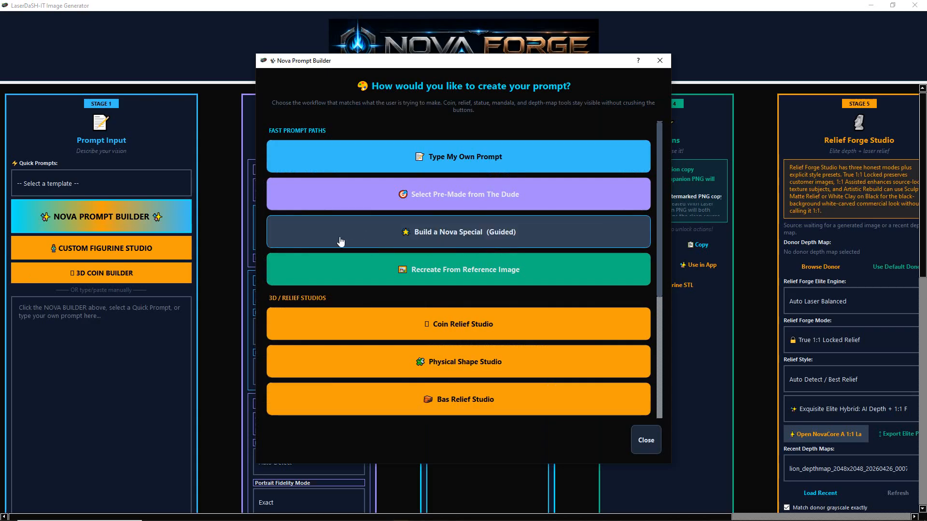
left_click(374, 235)
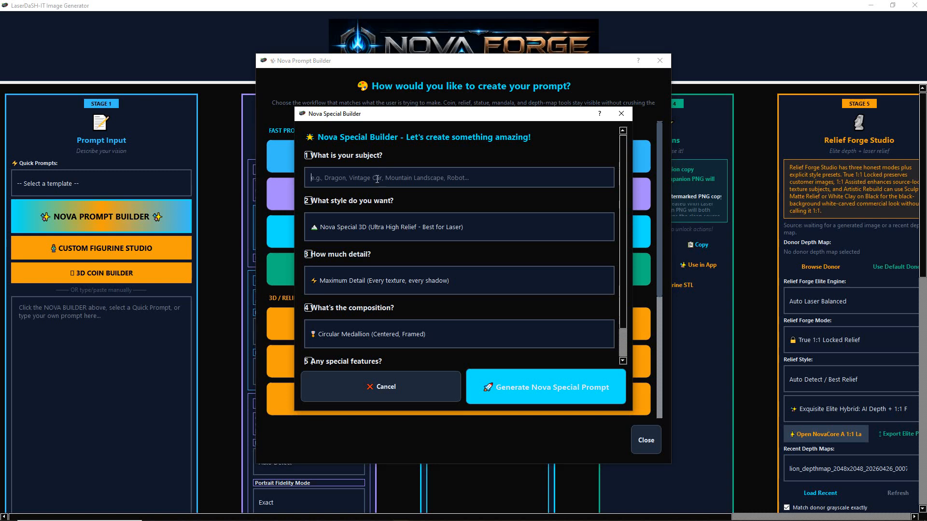
type("I")
key("Caps_Lock")
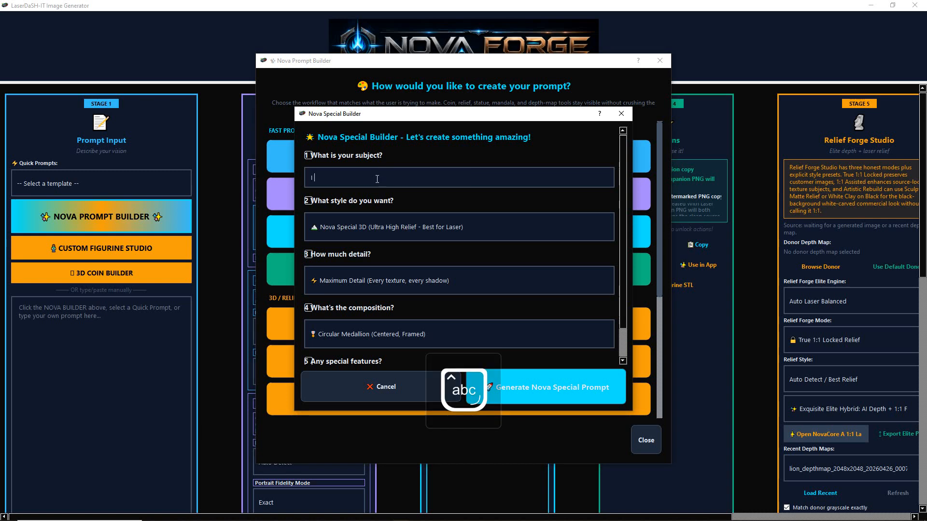
type("would l")
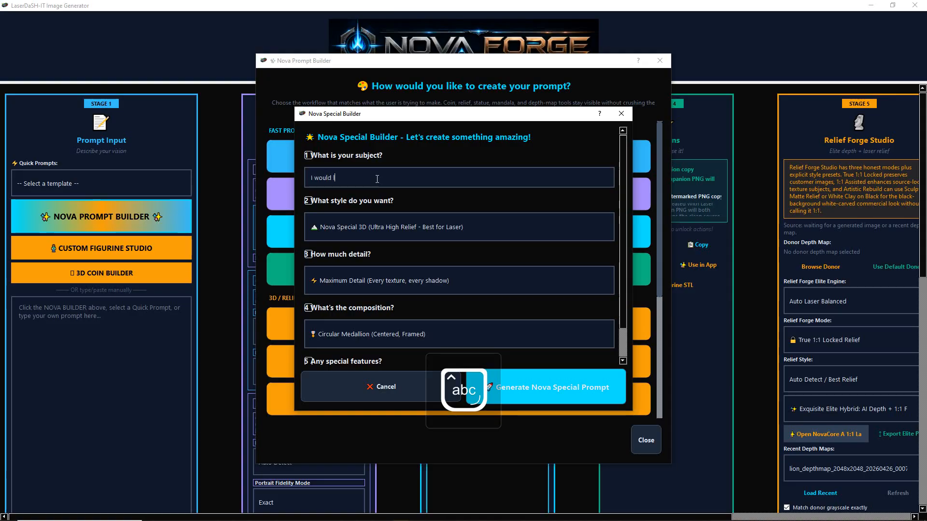
type("ike a")
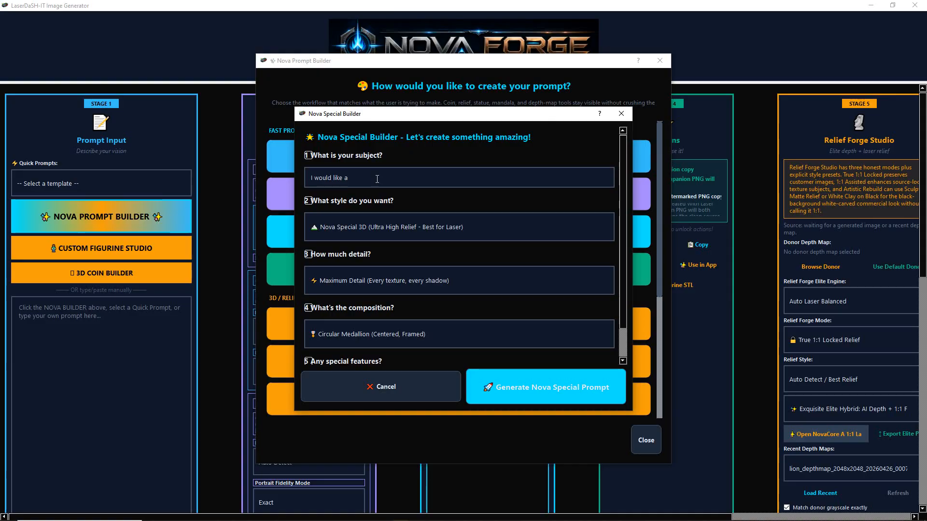
type("coral reef scene")
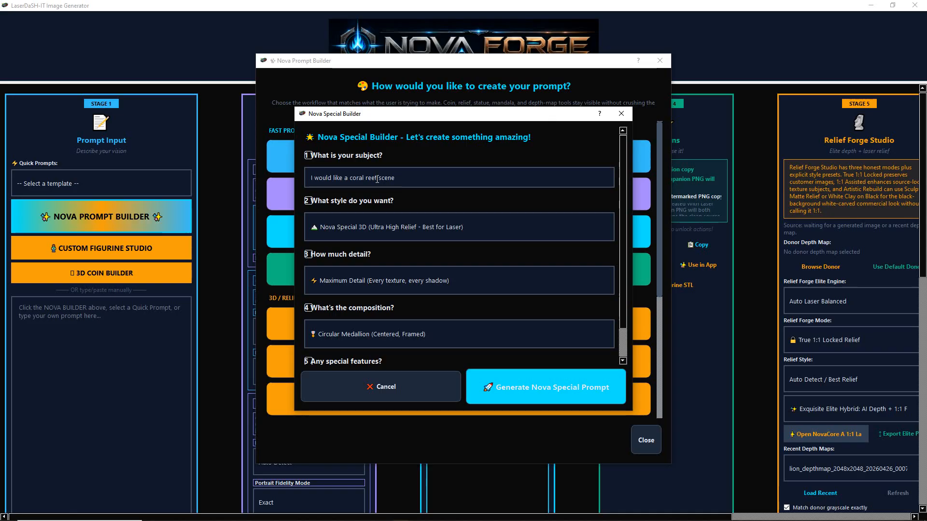
type(", filled with ")
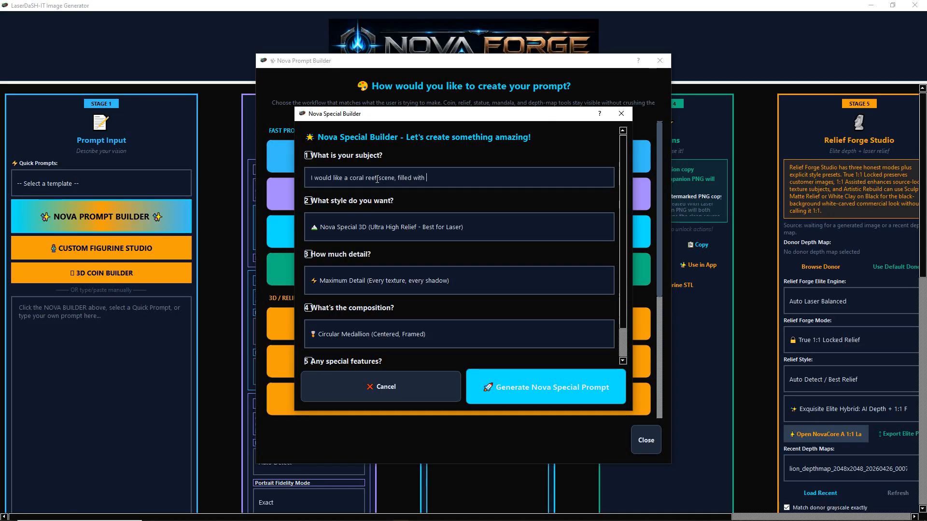
type("details ")
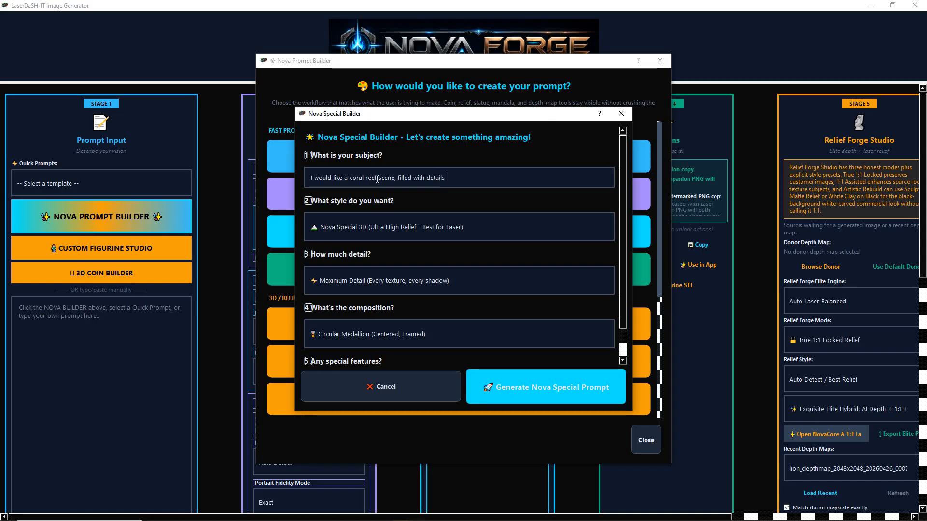
type("and othe")
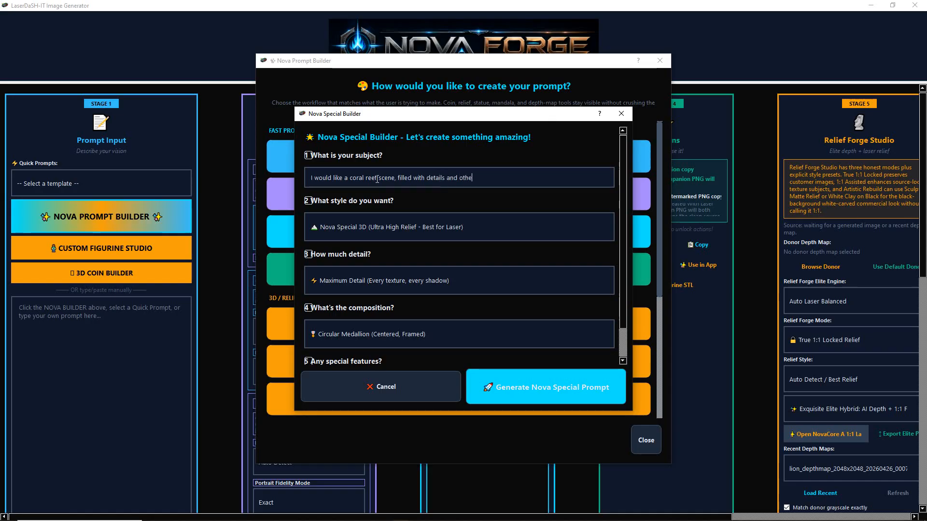
type("r creatures that inhabit coral reef.")
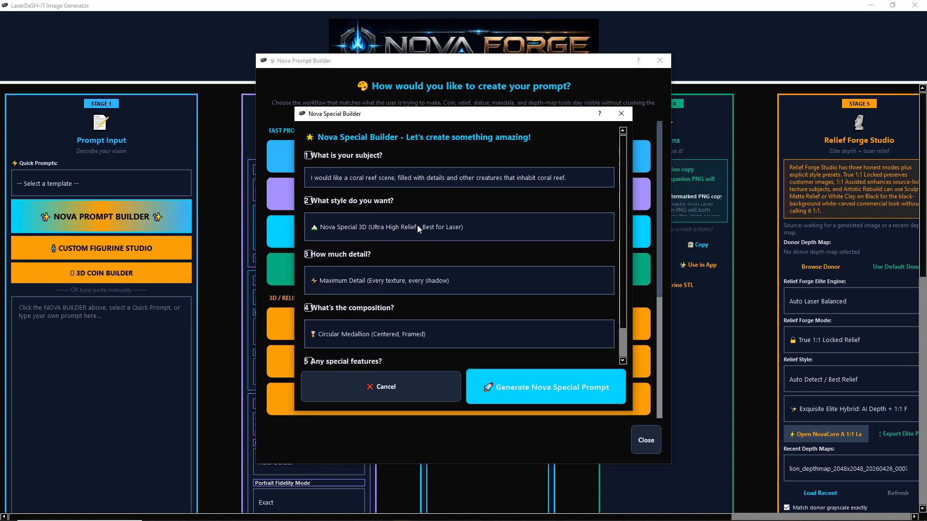
Choose the Nova Special 3D (Ultra High Relief) style, Maximum Detail and the Circular Medallion composition for the prompt
left_click(372, 228)
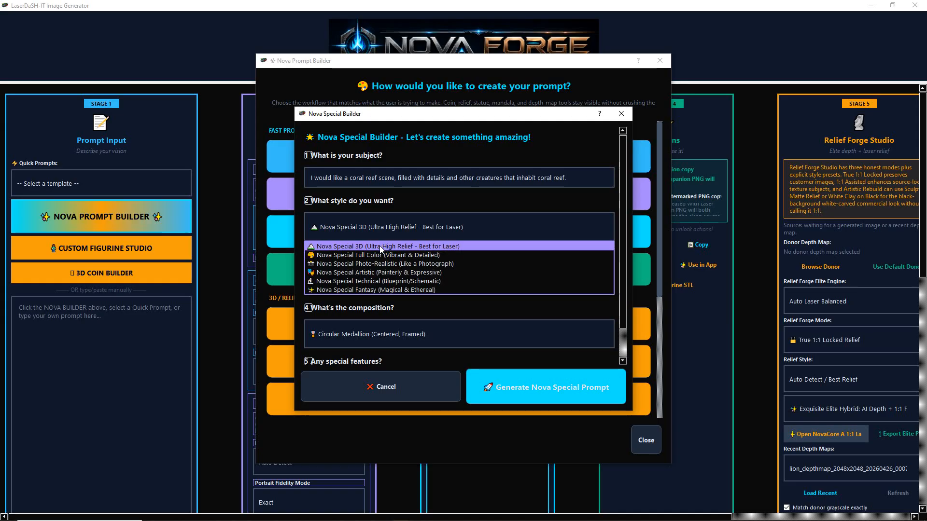
left_click(380, 245)
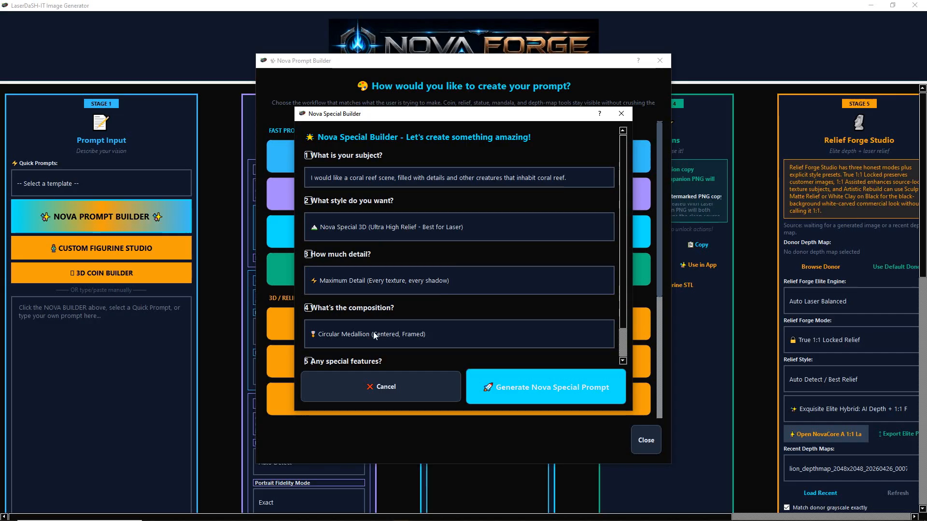
left_click(377, 283)
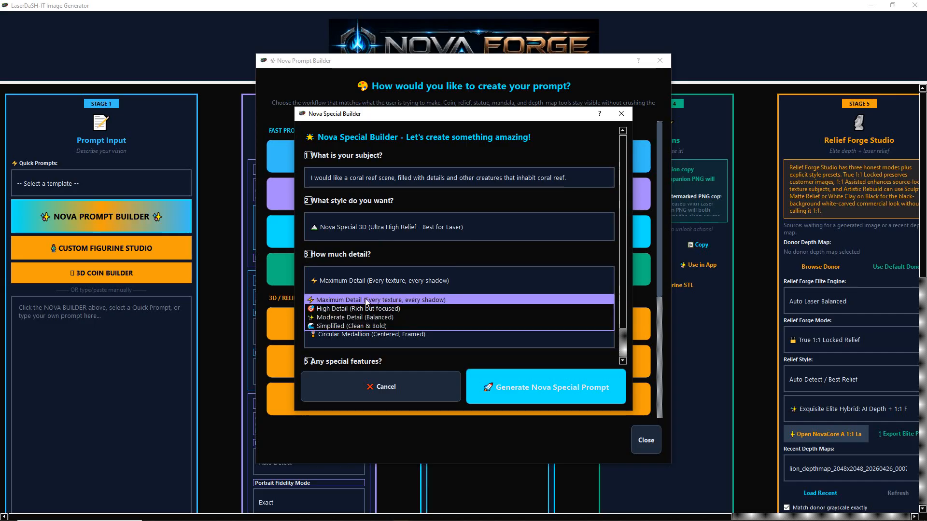
left_click(366, 300)
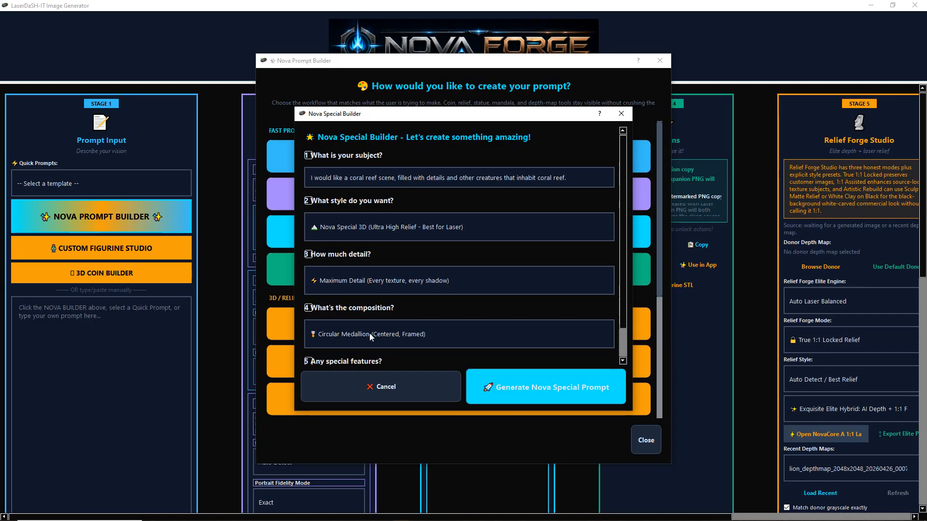
left_click(370, 337)
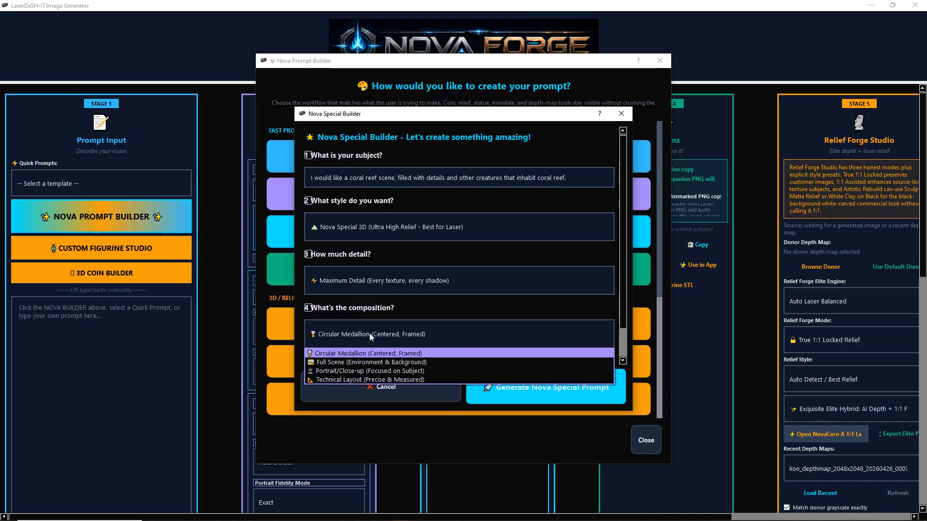
left_click(351, 356)
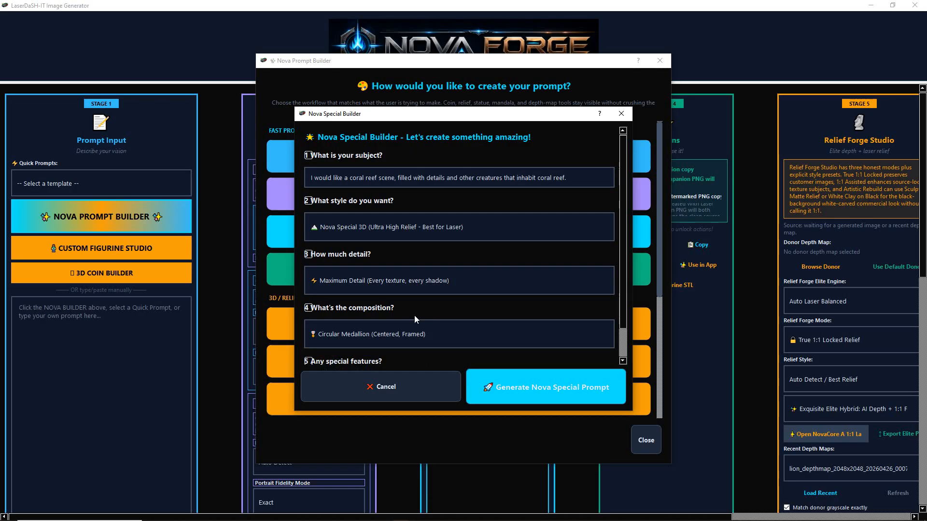
Add the special features "high contrast, detailed textures" and generate the Nova Special prompt
scroll(619, 285, "down", 2)
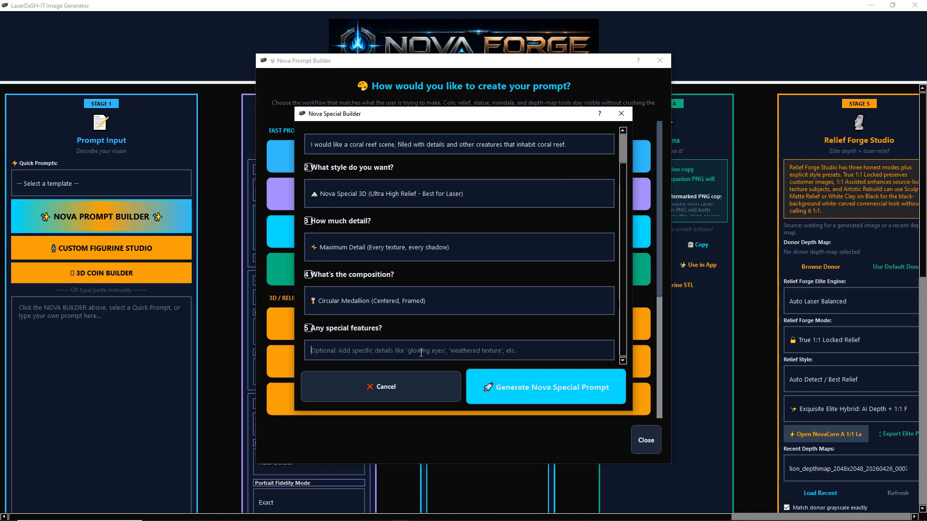
type("high c")
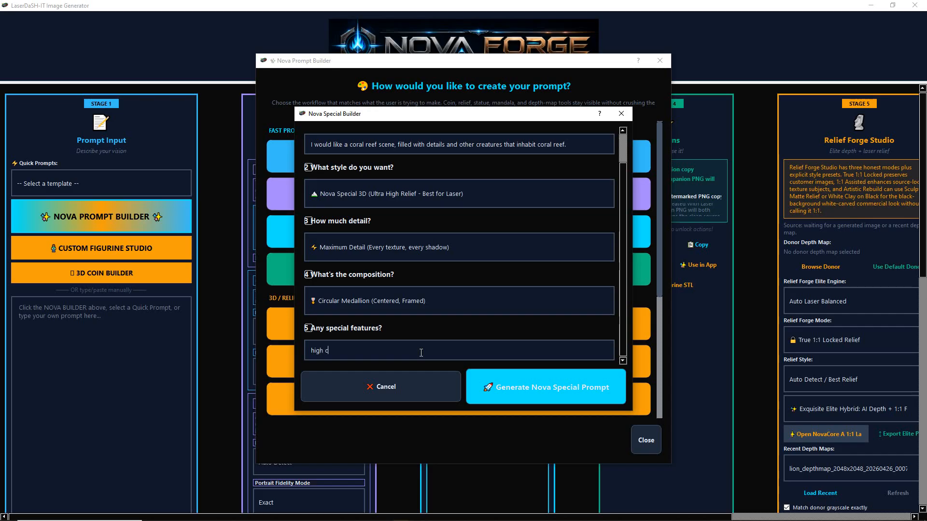
type("ontrast, detailed textures")
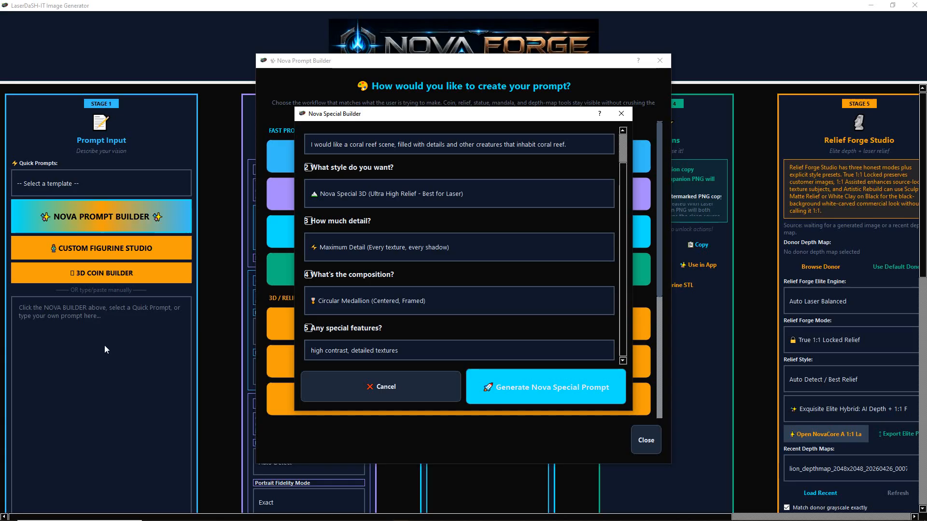
left_click(529, 387)
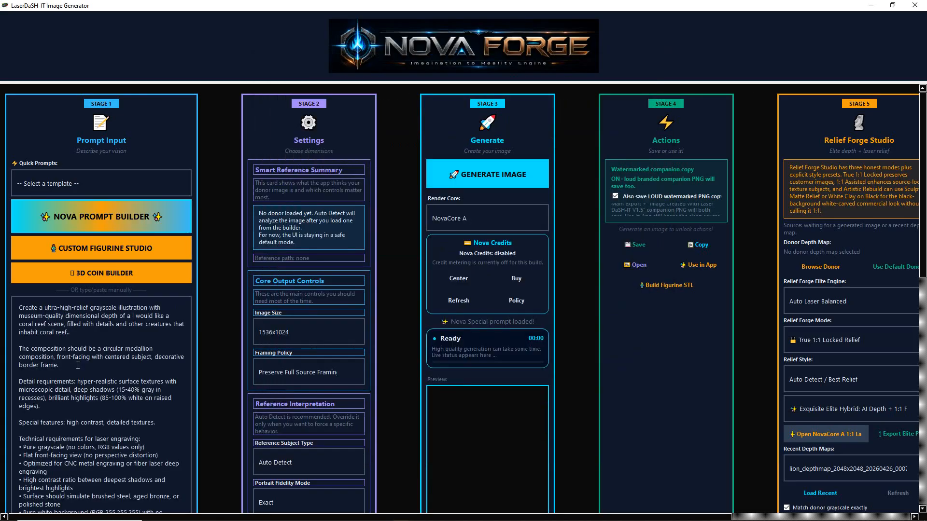
scroll(78, 365, "down", 5)
scroll(188, 322, "up", 5)
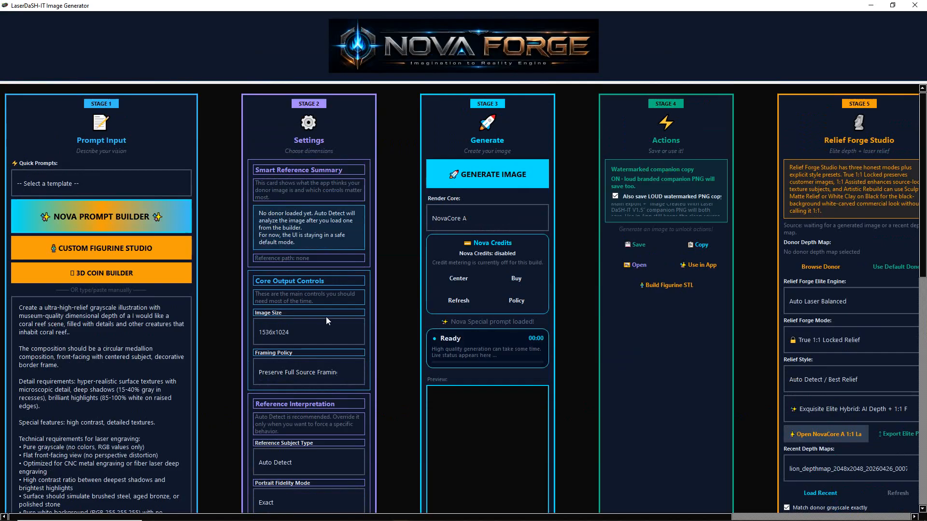
Generate the image from the coral reef prompt and inspect the result in the enlarged cinema preview
left_click(459, 176)
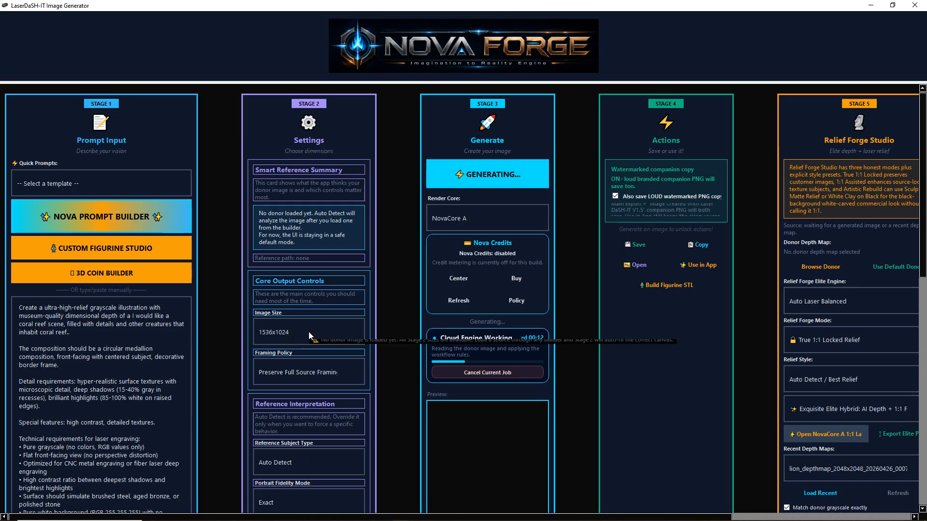
scroll(490, 376, "down", 3)
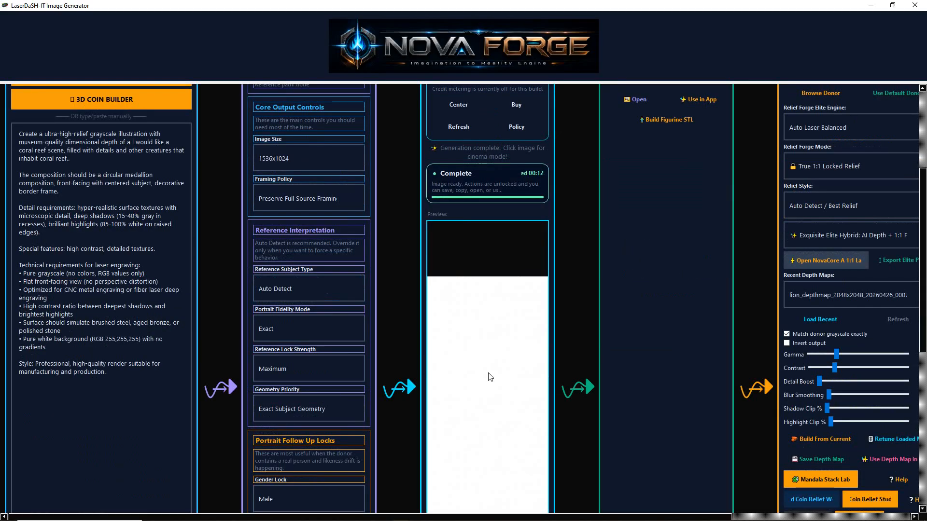
left_click(490, 376)
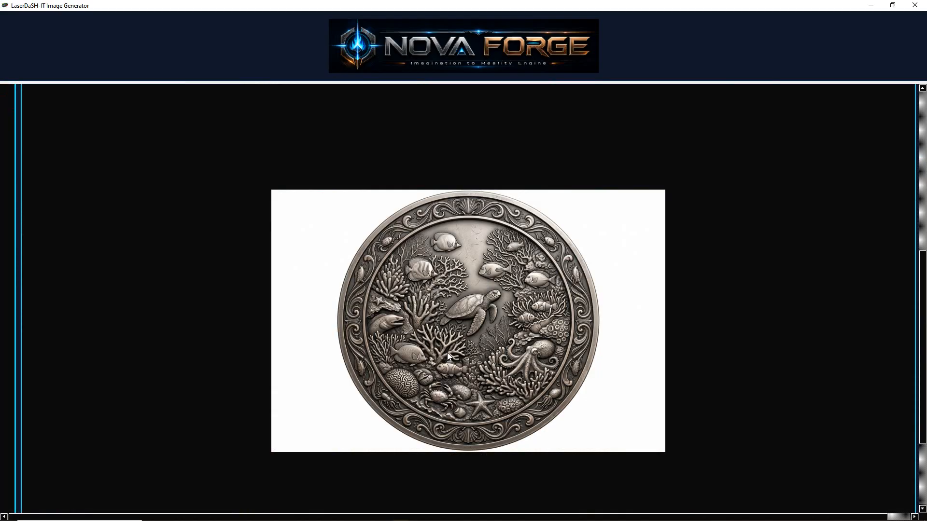
left_click(447, 352)
scroll(505, 409, "up", 3)
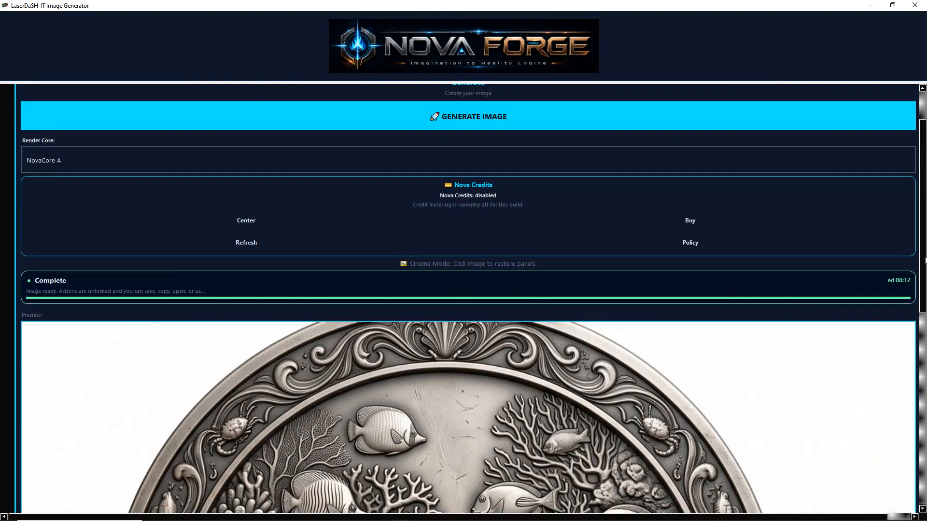
scroll(924, 261, "down", 5)
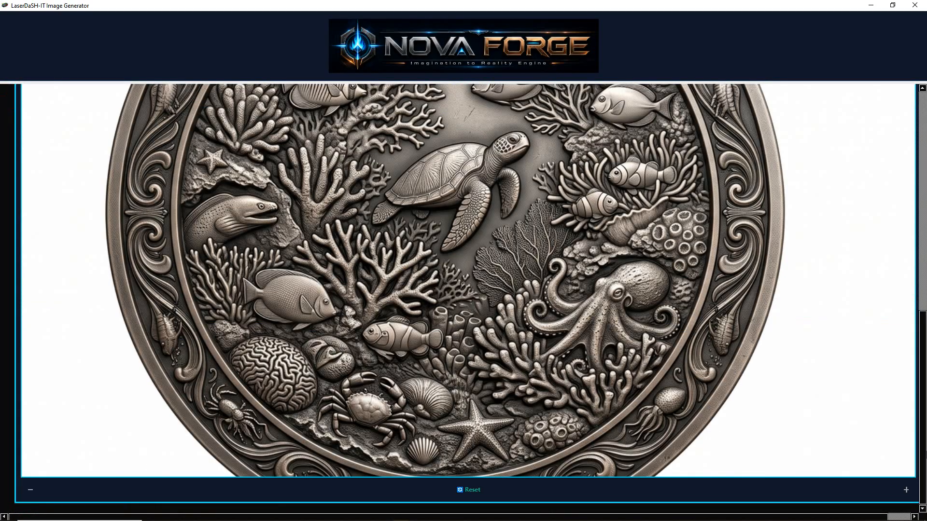
left_click(663, 409)
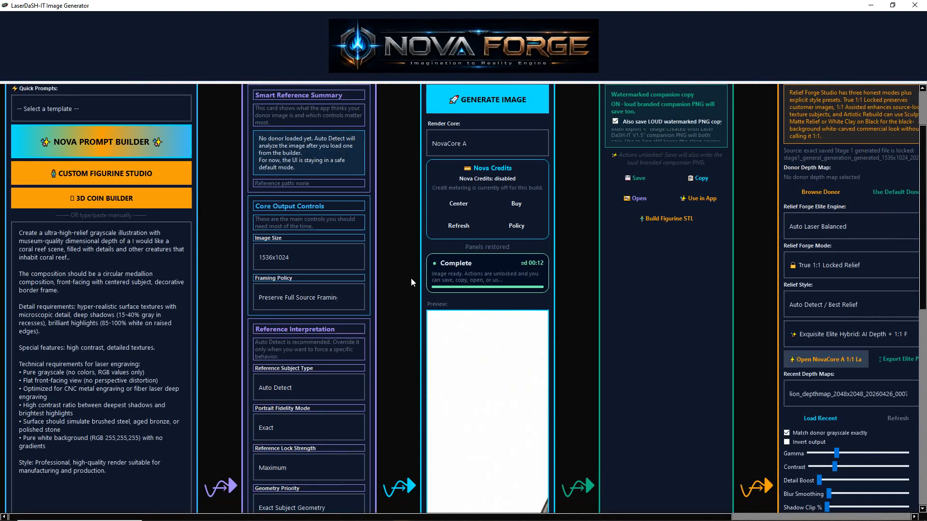
Set the image size to 2048x2048 and generate the coral reef medallion image again
scroll(411, 277, "up", 3)
left_click(304, 331)
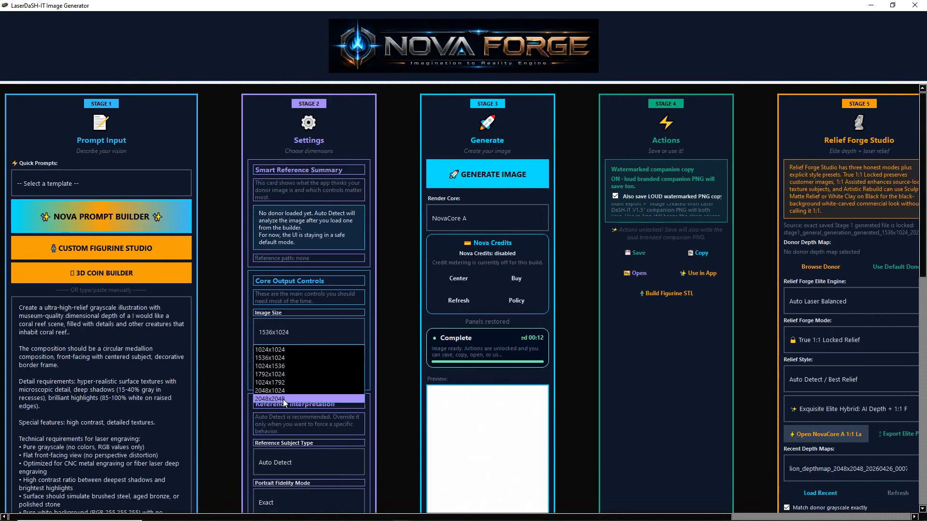
left_click(284, 400)
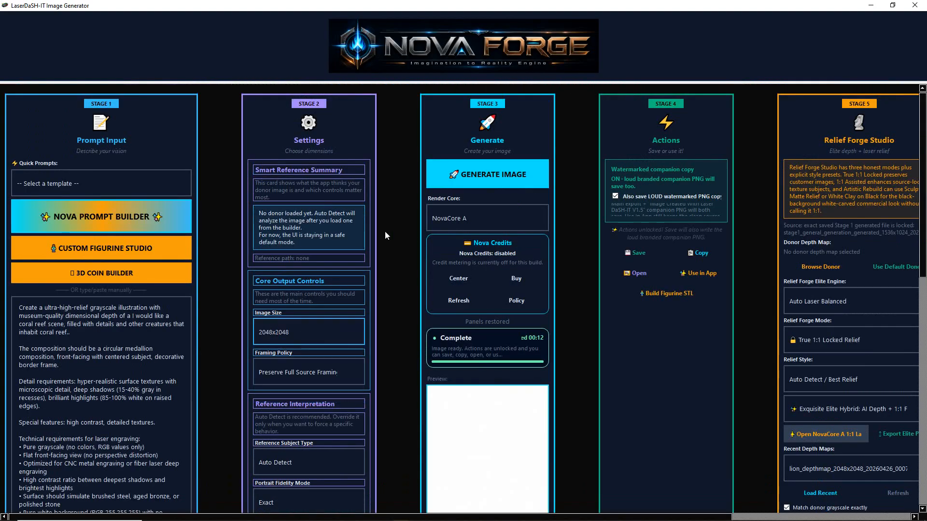
left_click(450, 173)
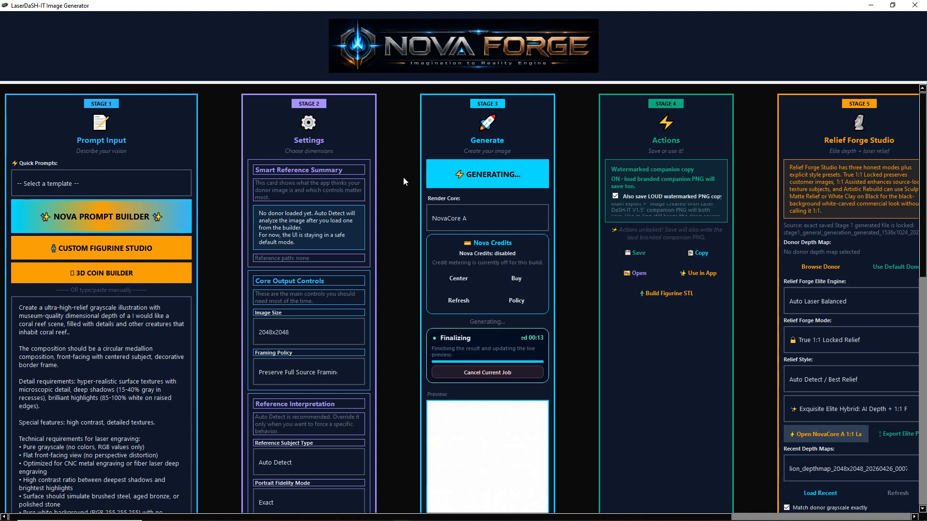
Inspect the newly generated coral reef medallion in the enlarged cinema preview, then restore the panels
scroll(403, 181, "down", 3)
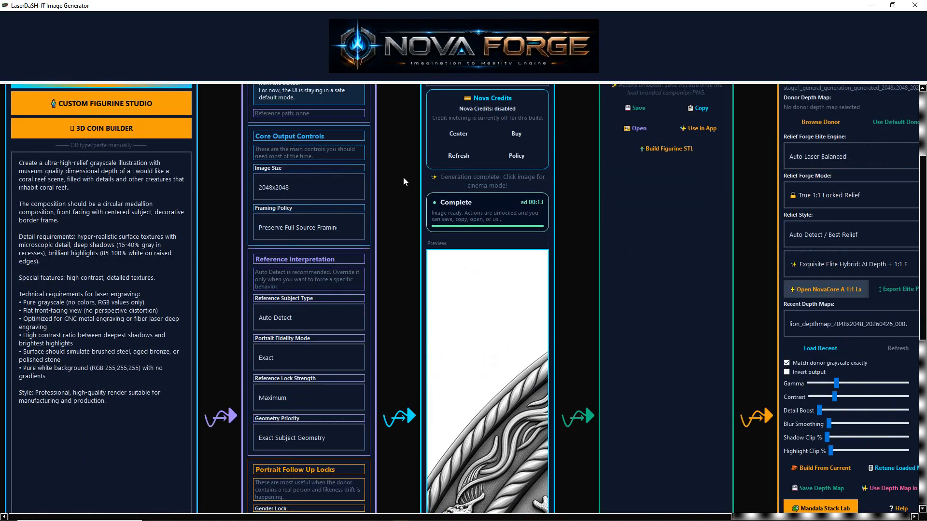
left_click(481, 350)
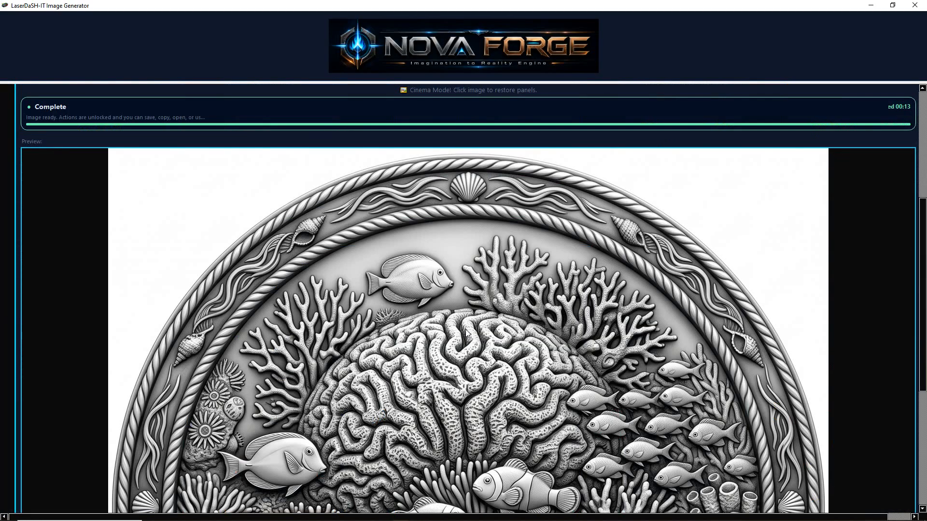
scroll(466, 314, "up", 3)
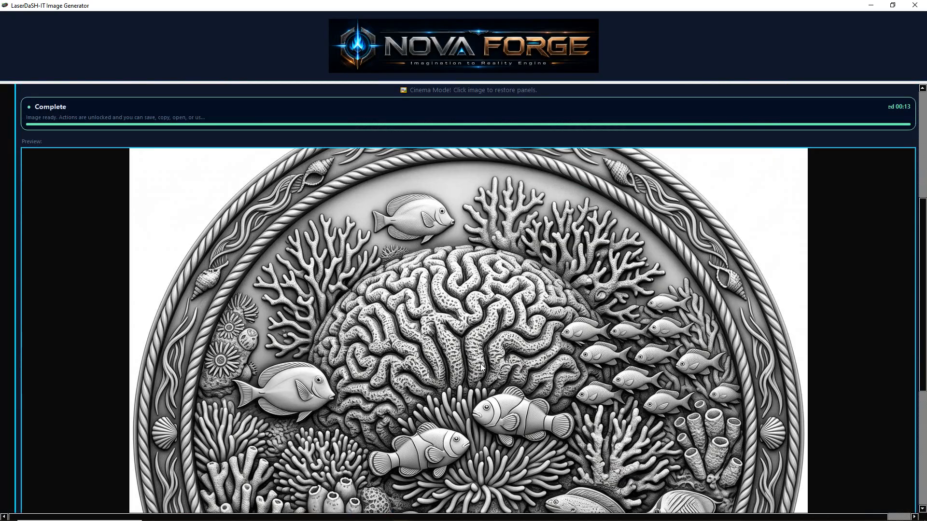
left_click(590, 297)
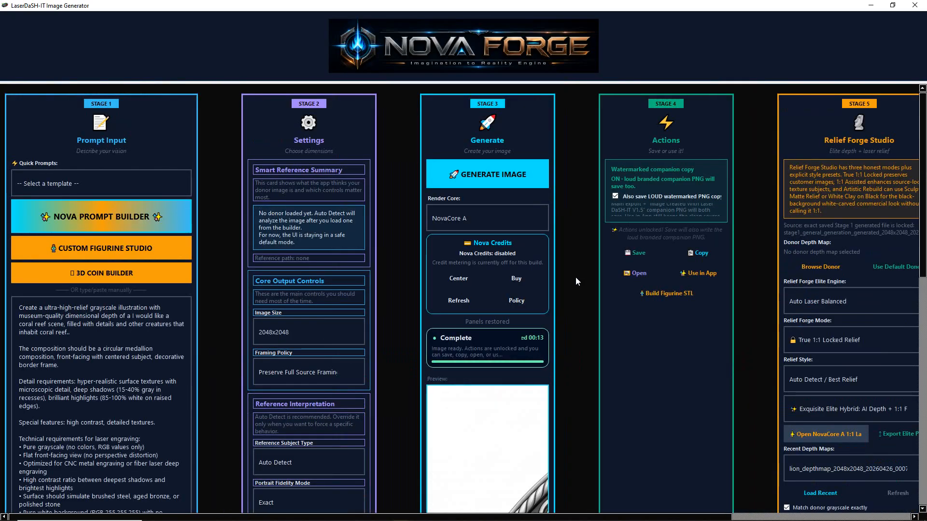
Save the generated medallion as a PNG in the generated_images folder under the suggested file name
left_click(637, 253)
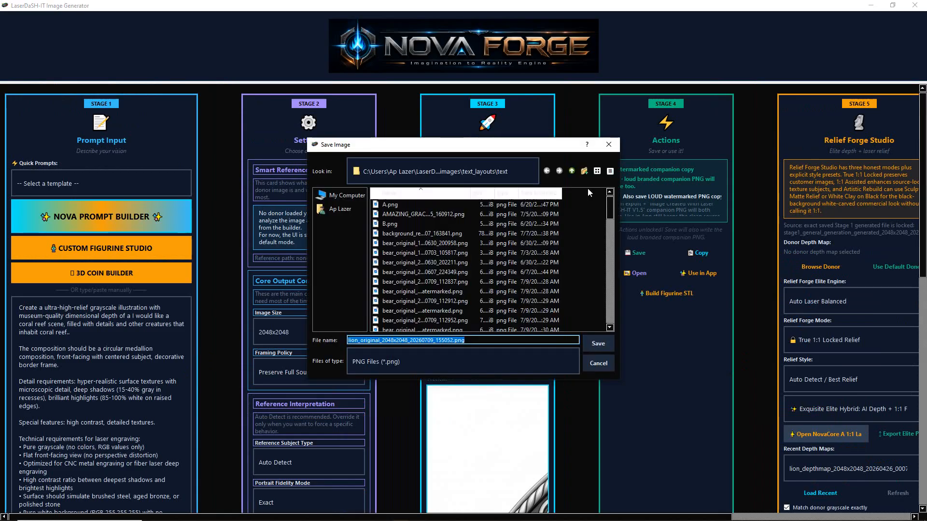
left_click(571, 172)
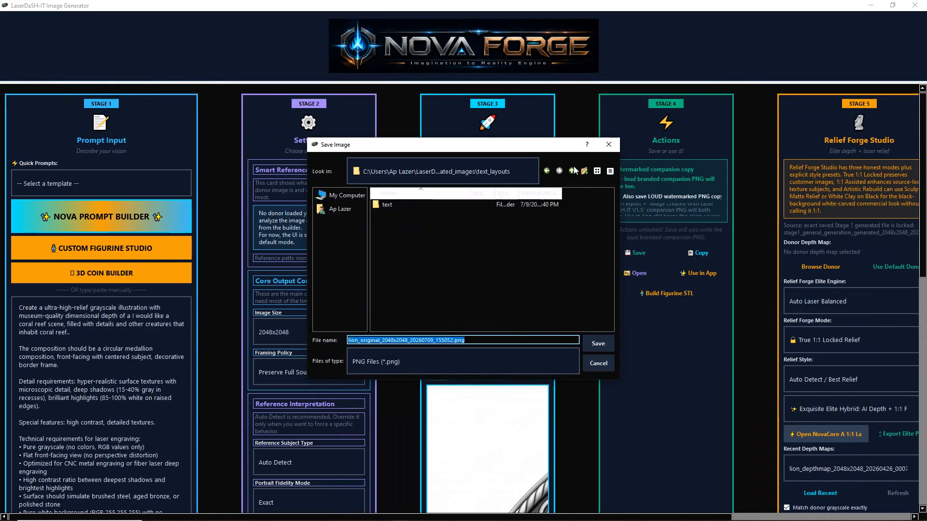
left_click(571, 171)
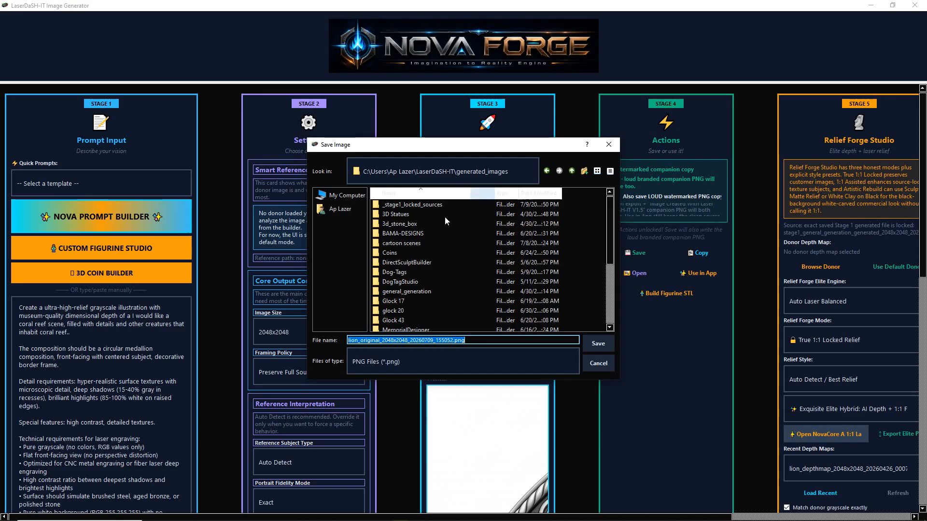
scroll(420, 298, "down", 2)
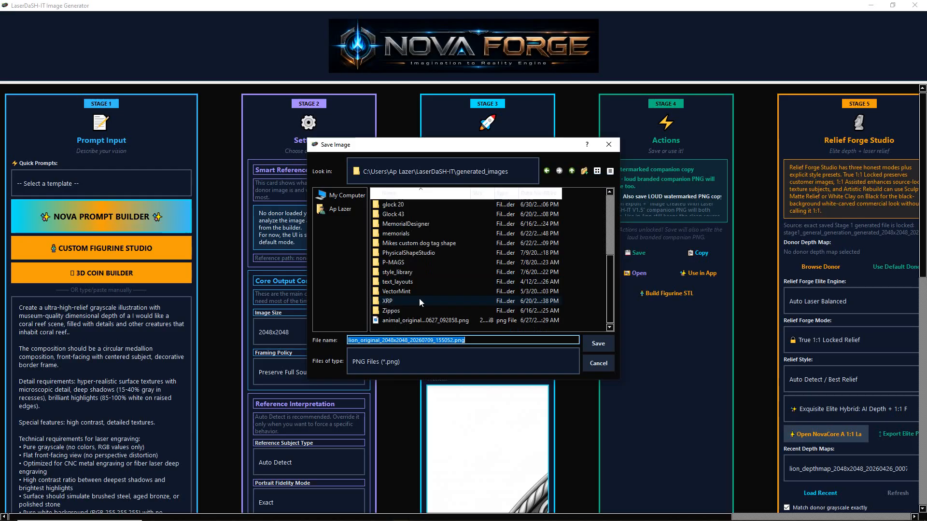
scroll(419, 299, "up", 2)
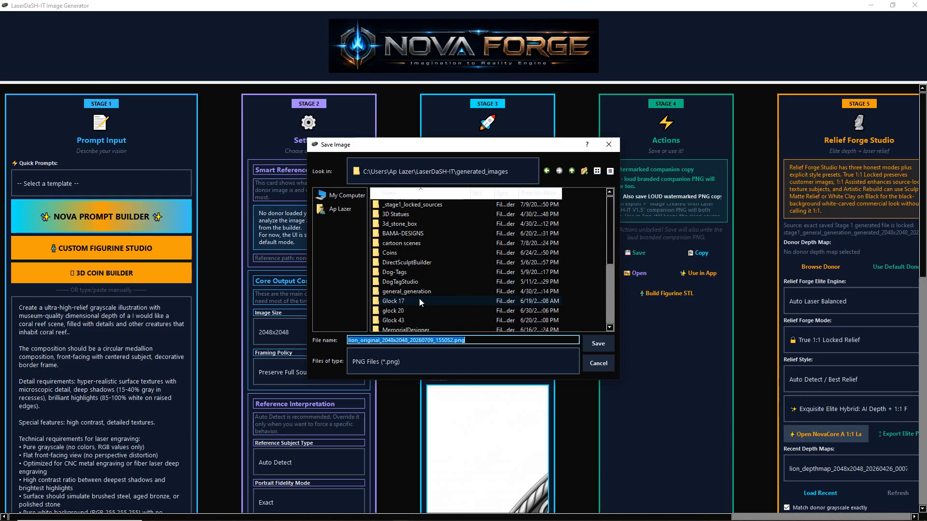
left_click(594, 344)
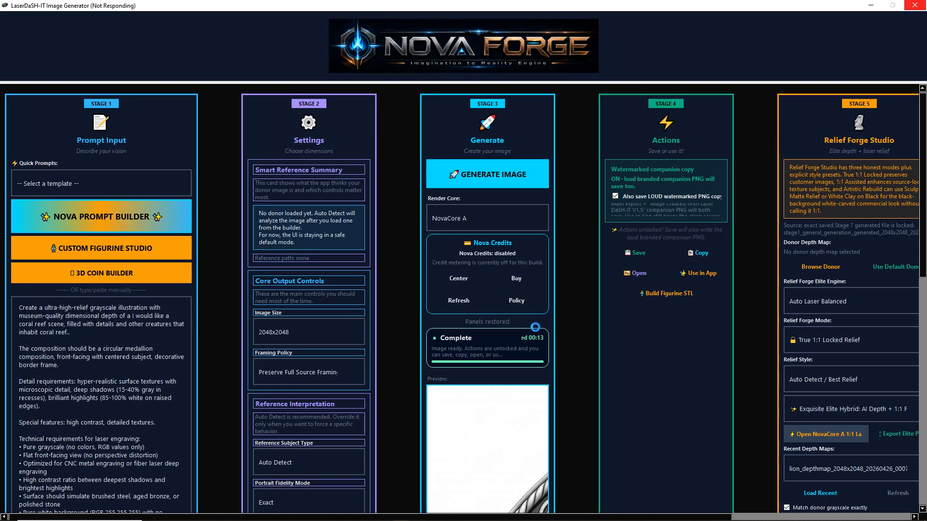
Send the image to Laser DaSH-IT Studio, lock the setup as Painted Ceramic Tile, 1.5in lens and 350 DPI, and maximize the window
left_click(700, 272)
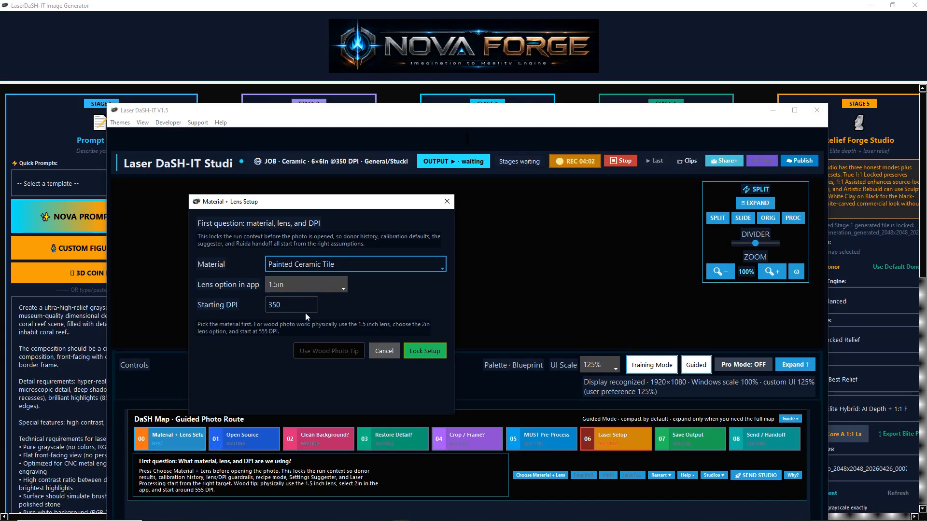
left_click(303, 285)
left_click(312, 286)
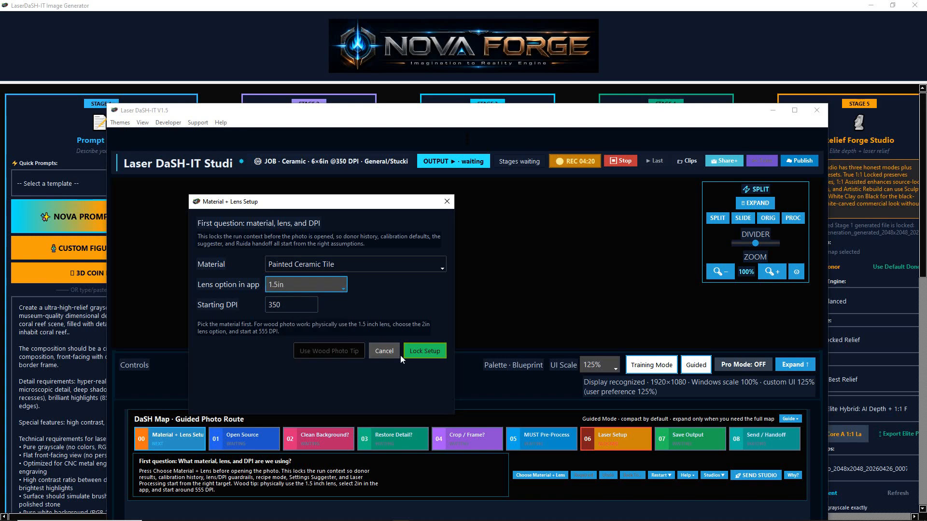
left_click(424, 352)
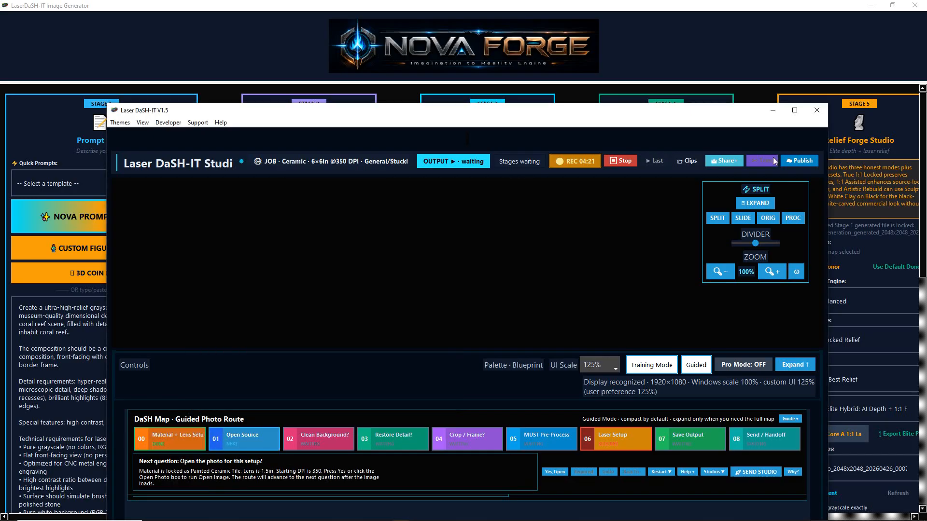
left_click(794, 112)
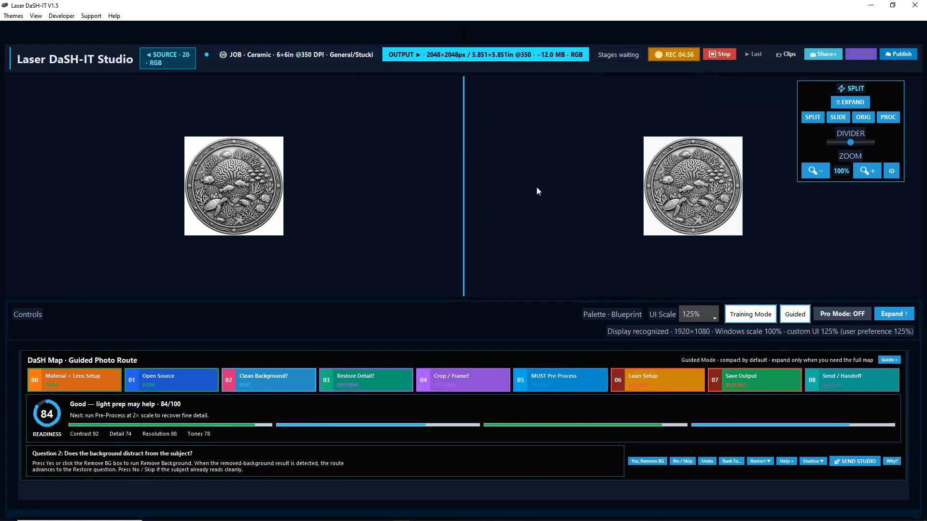
Remove the background around the medallion and apply the suggested material calibration to the cleaned image
left_click(865, 169)
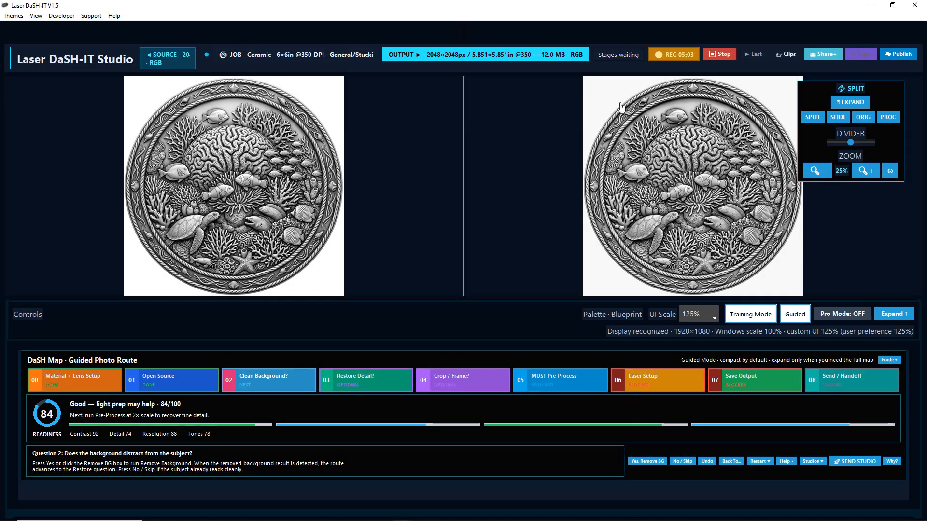
left_click(609, 56)
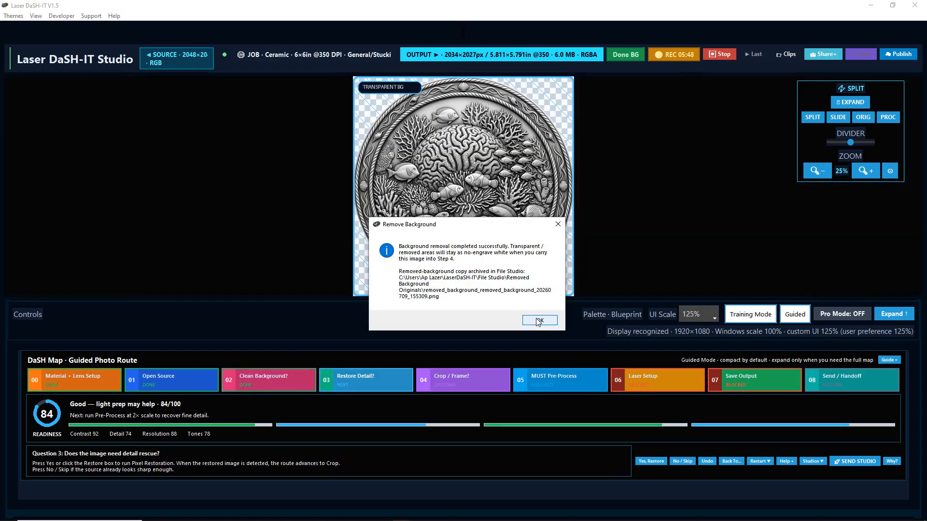
left_click(539, 321)
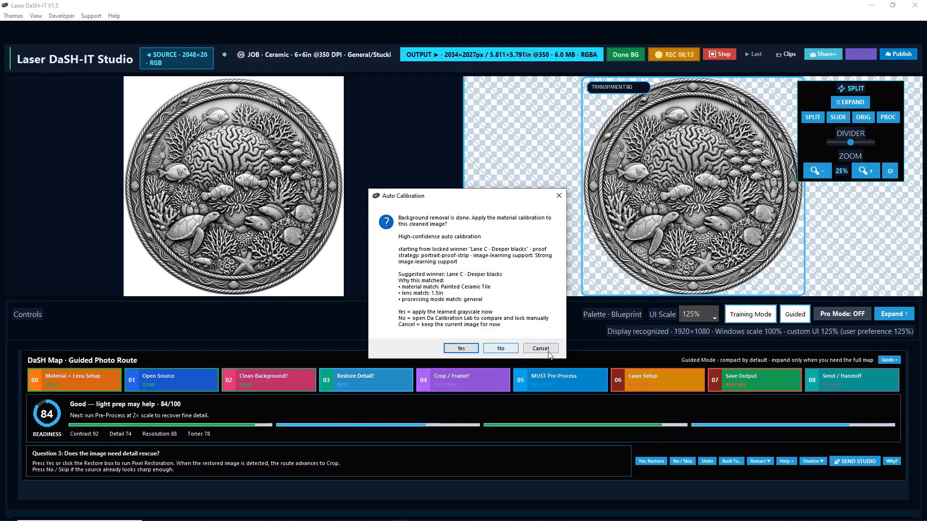
left_click(452, 349)
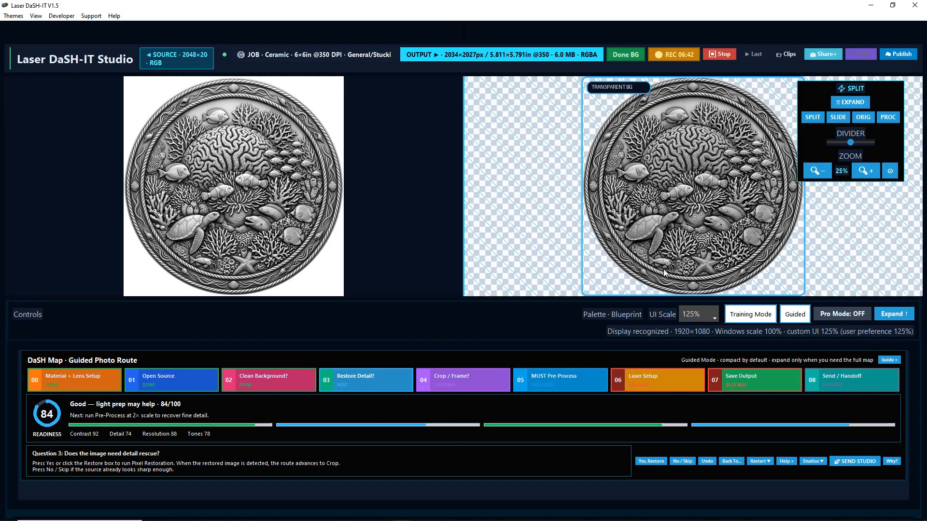
Skip the detail restoration and crop stages of the guided route and run the required Pre-Process
left_click(682, 462)
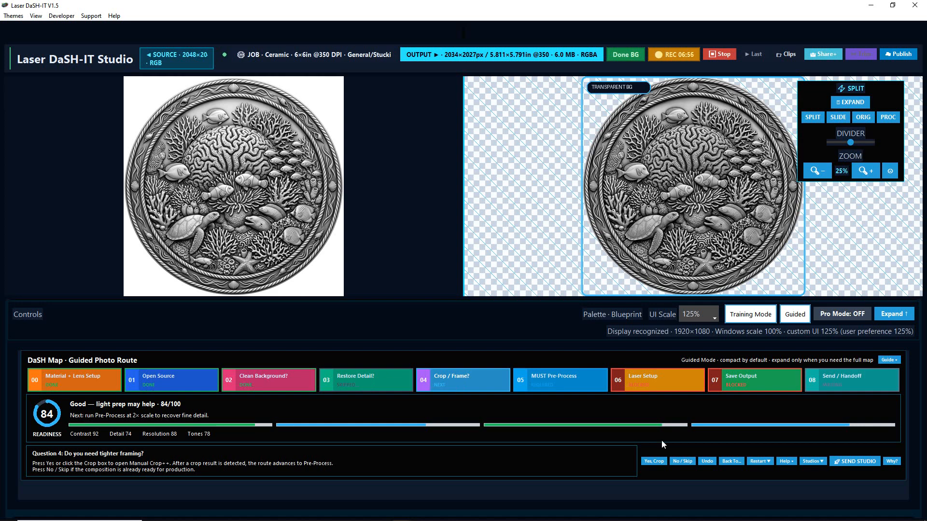
left_click(682, 462)
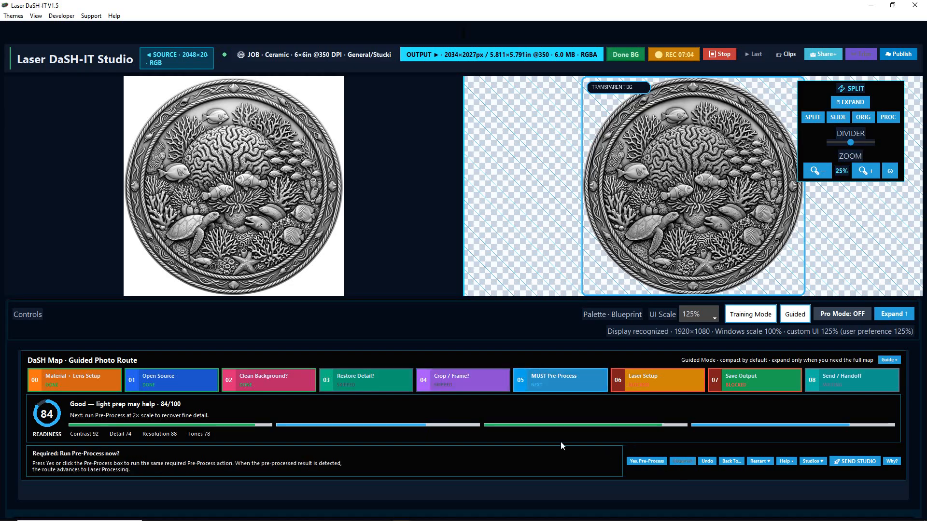
left_click(647, 461)
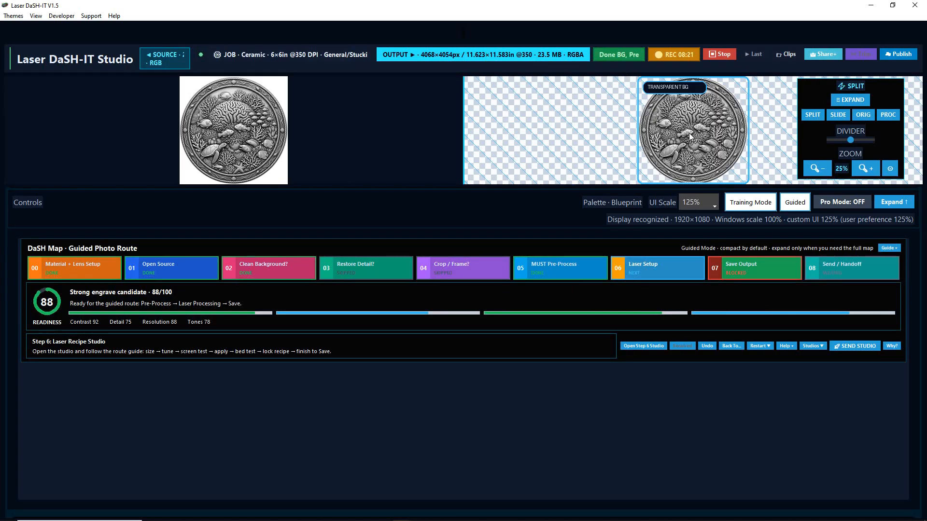
Set the job width to 6 in in the Laser Recipe Studio, test the recipe on the main preview and minimize the studio
left_click(640, 350)
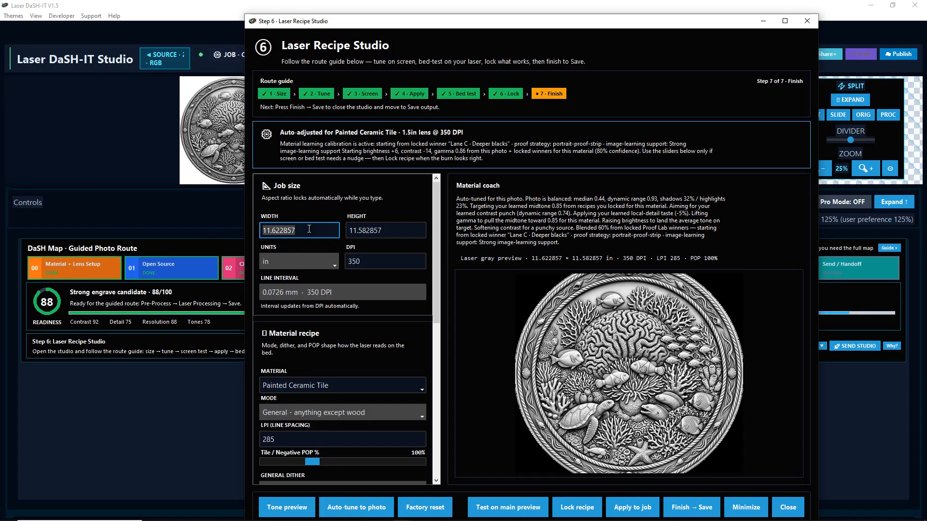
type("6")
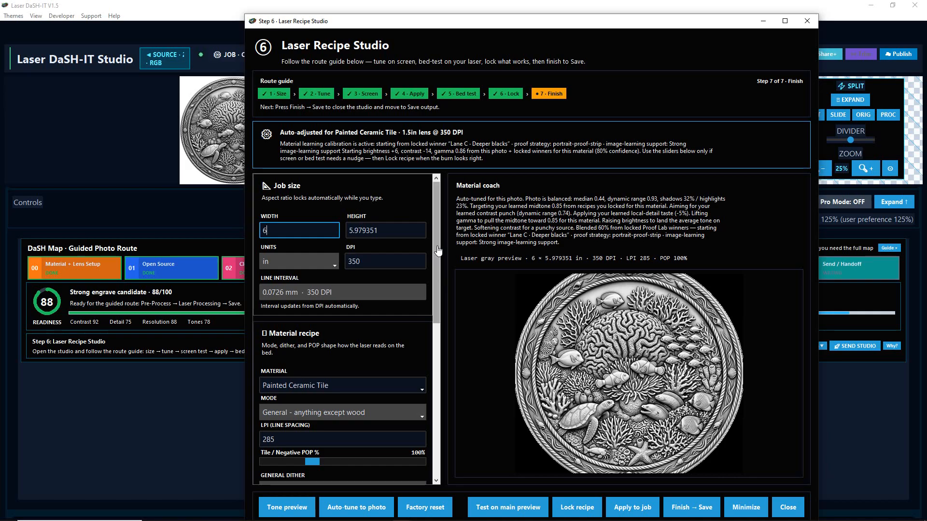
mouse_move(438, 250)
left_mouse_down()
mouse_move(449, 301)
mouse_move(434, 417)
left_mouse_up()
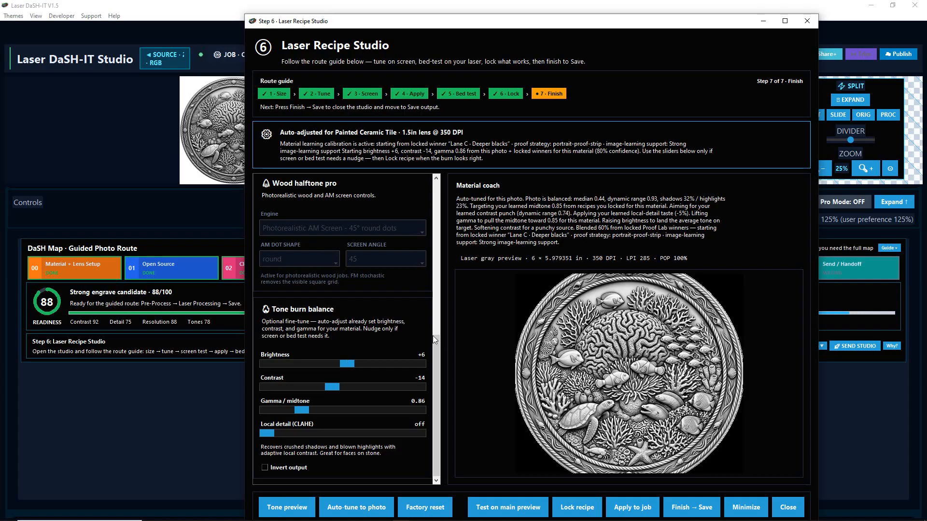
left_click_drag(439, 353, 433, 244)
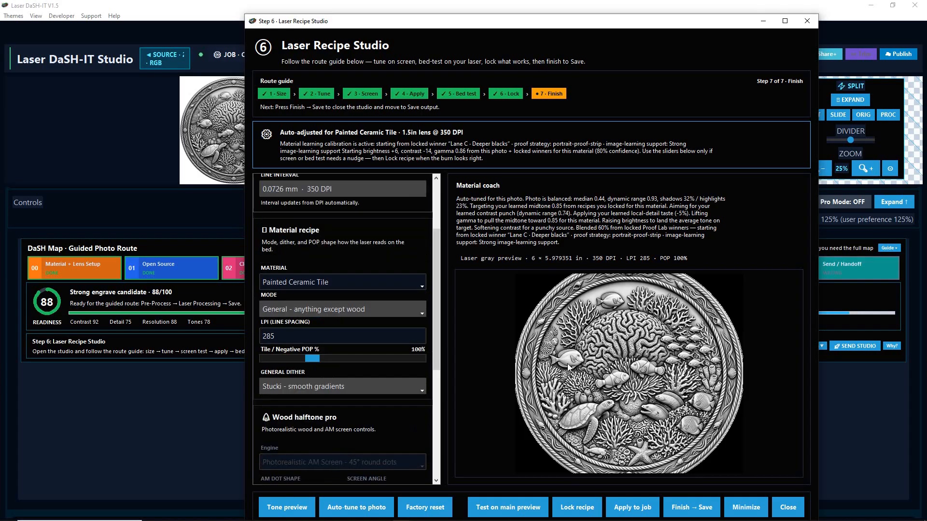
left_click(502, 509)
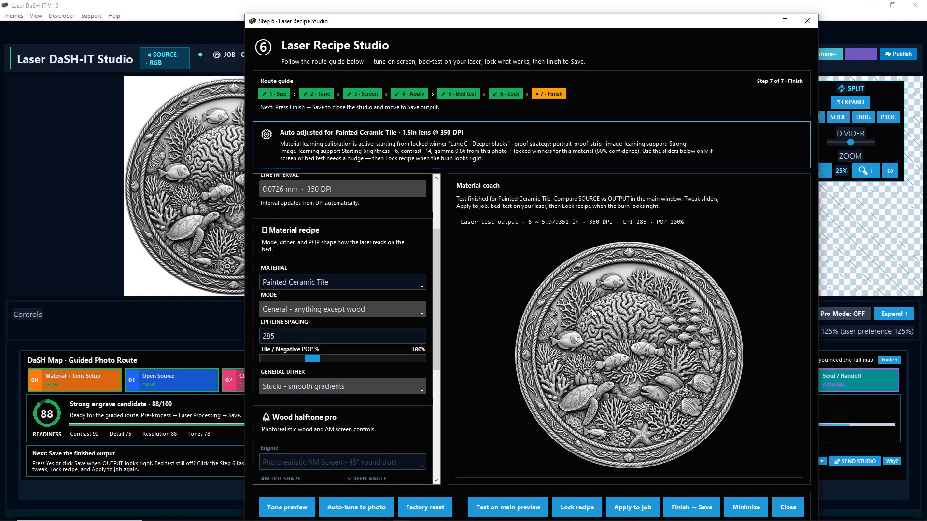
left_click(746, 508)
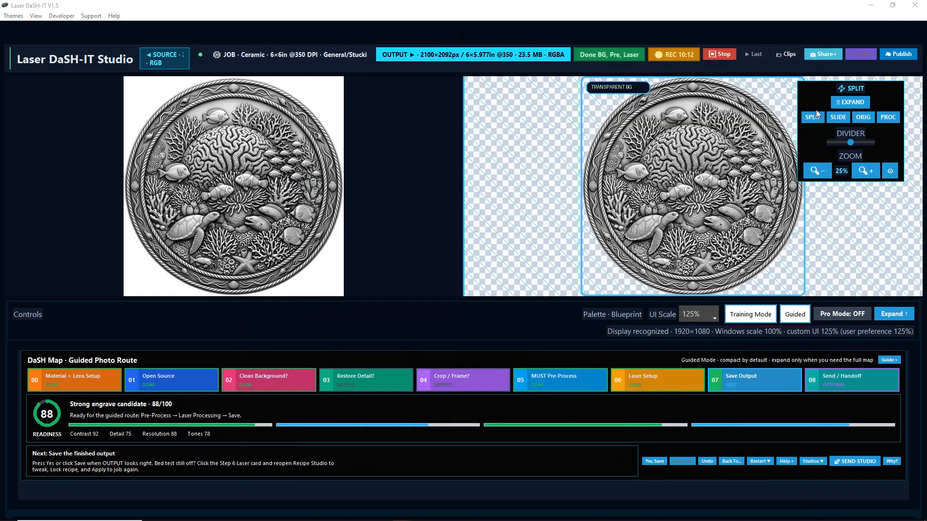
Compare the original and processed medallion views, then examine the processed engraving detail across the medallion at 50% zoom
left_click(860, 119)
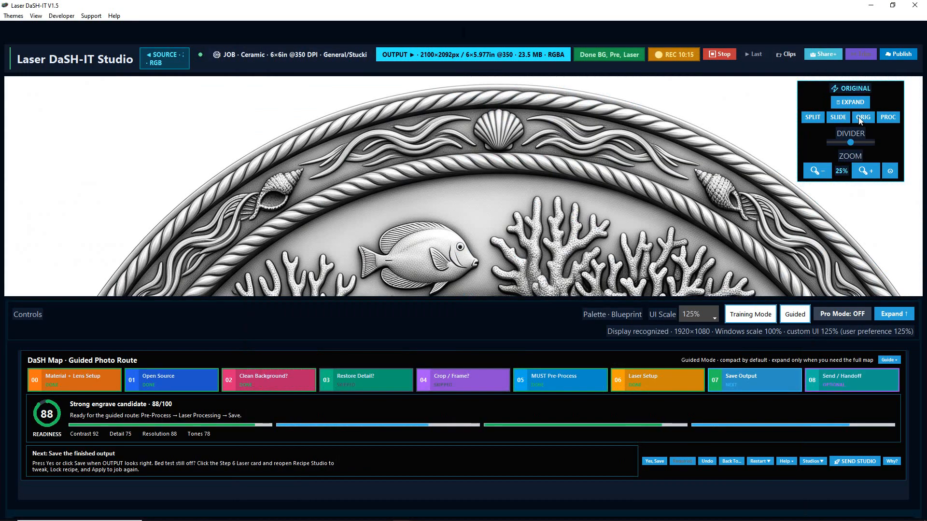
left_click(887, 120)
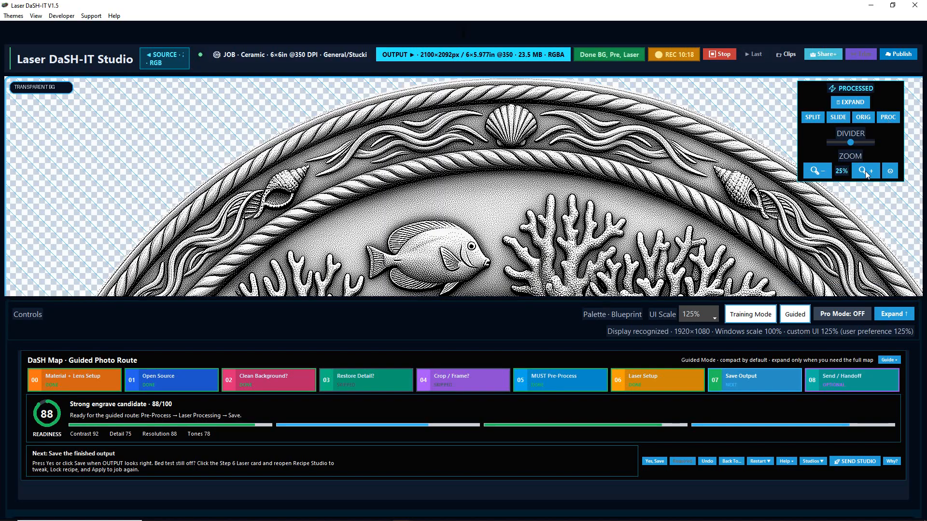
left_click(859, 119)
left_click(815, 171)
left_click(814, 171)
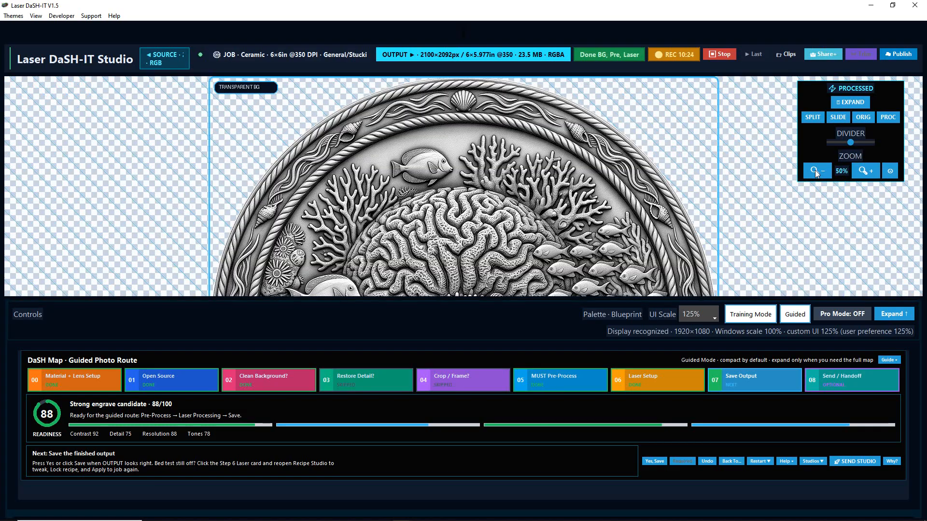
scroll(449, 187, "down", 2)
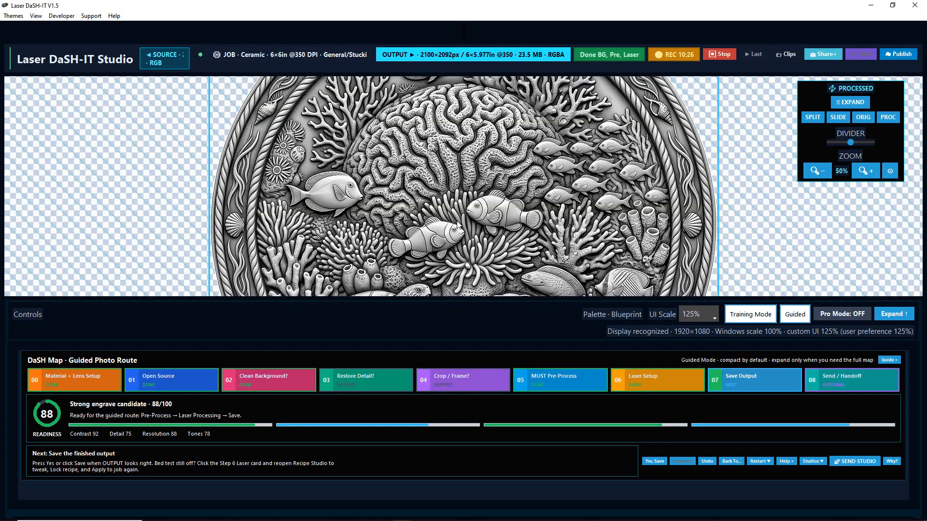
scroll(466, 220, "down", 3)
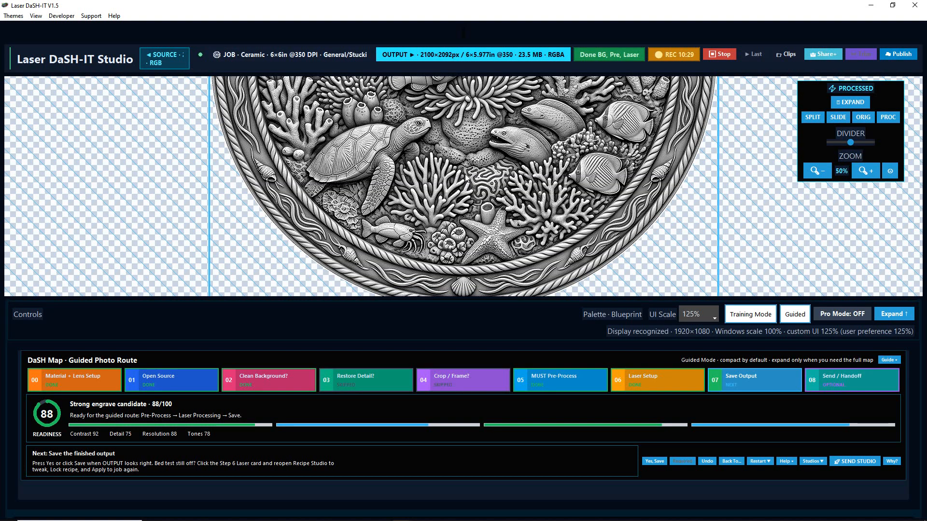
scroll(488, 292, "up", 2)
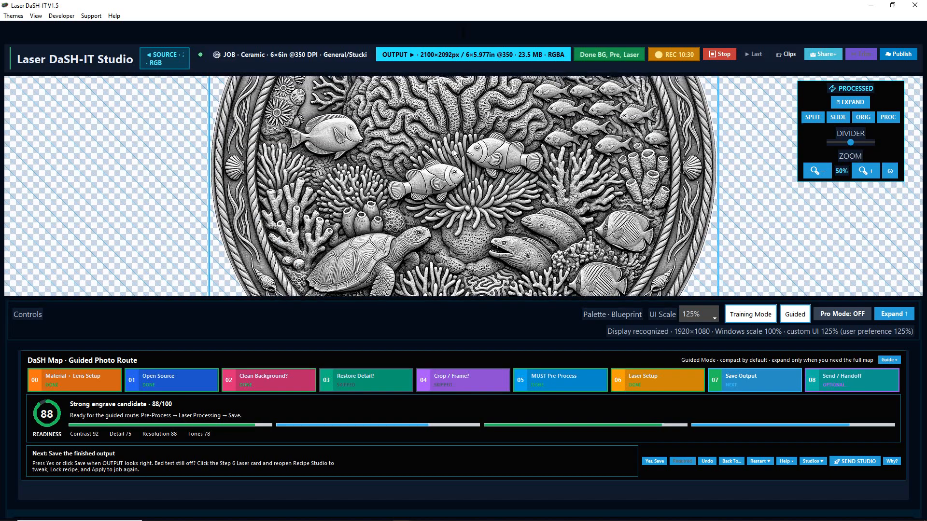
scroll(453, 154, "up", 2)
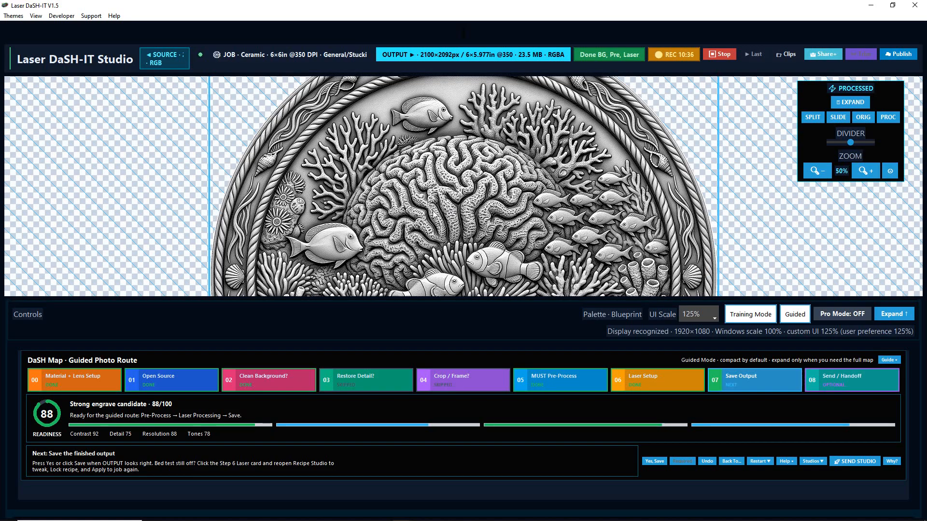
scroll(439, 235, "down", 3)
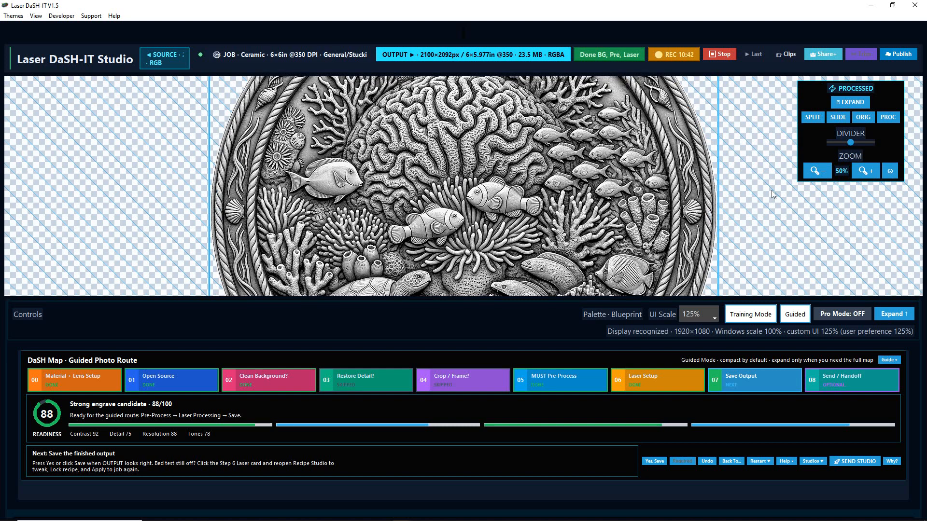
Save the finished output as a PNG under the suggested file name in the laser_ready folder, declining the 2-bit BMP format
left_click(813, 117)
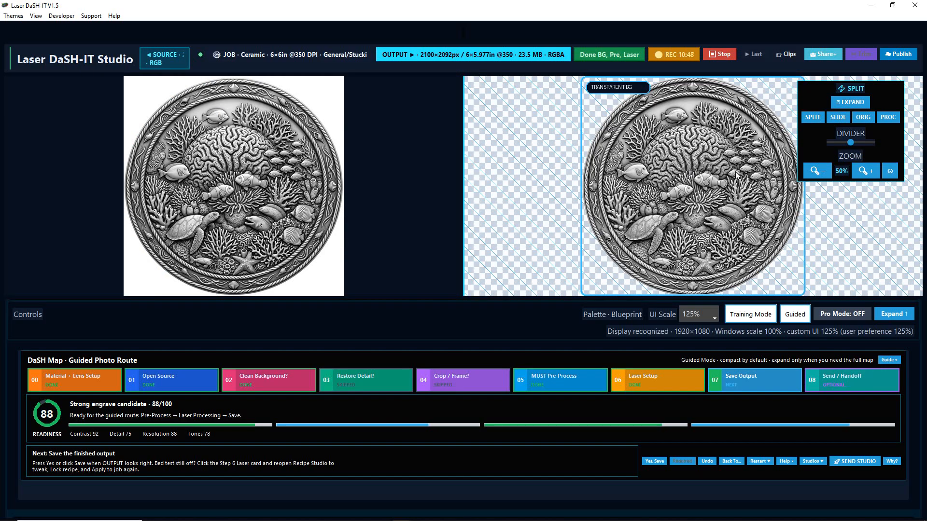
left_click(651, 463)
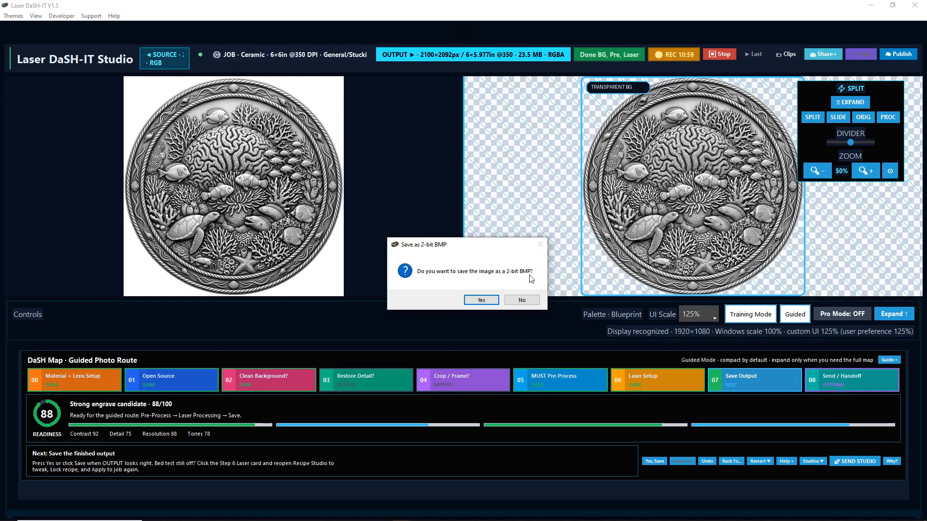
left_click(523, 300)
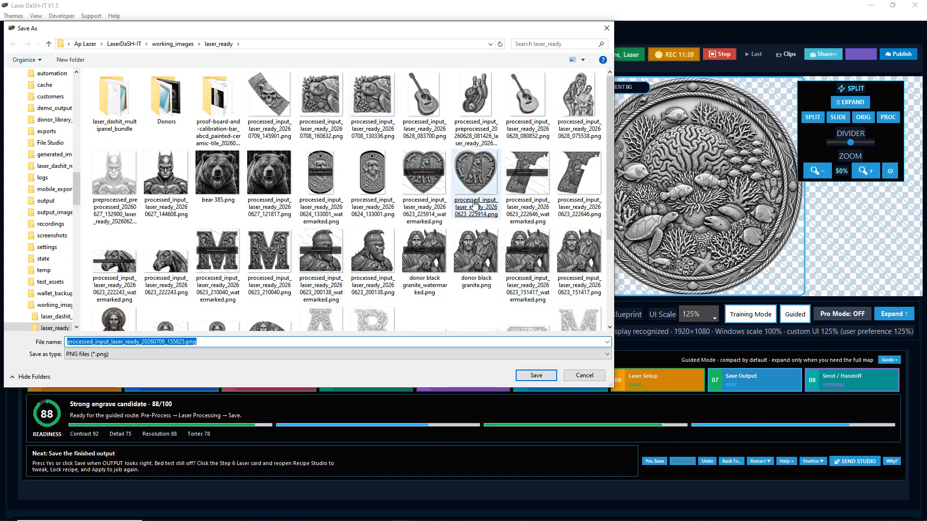
scroll(475, 205, "down", 3)
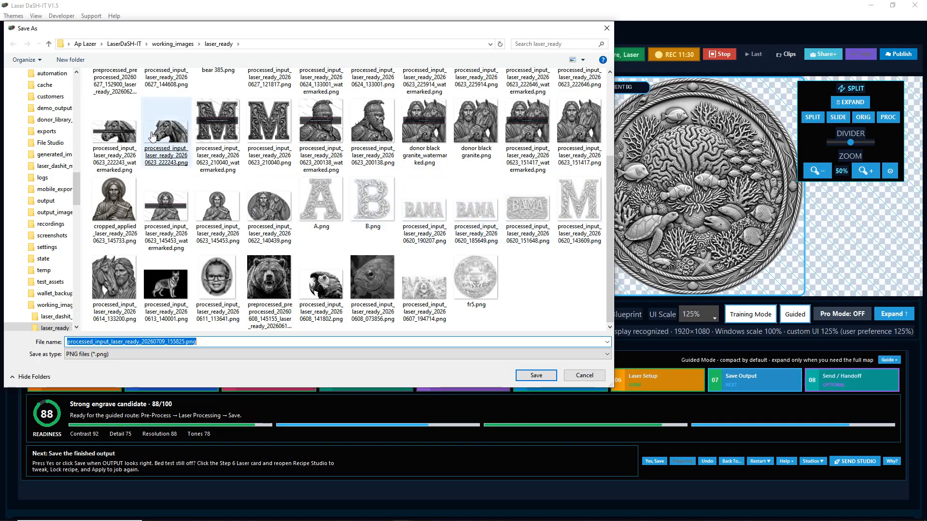
scroll(152, 136, "up", 3)
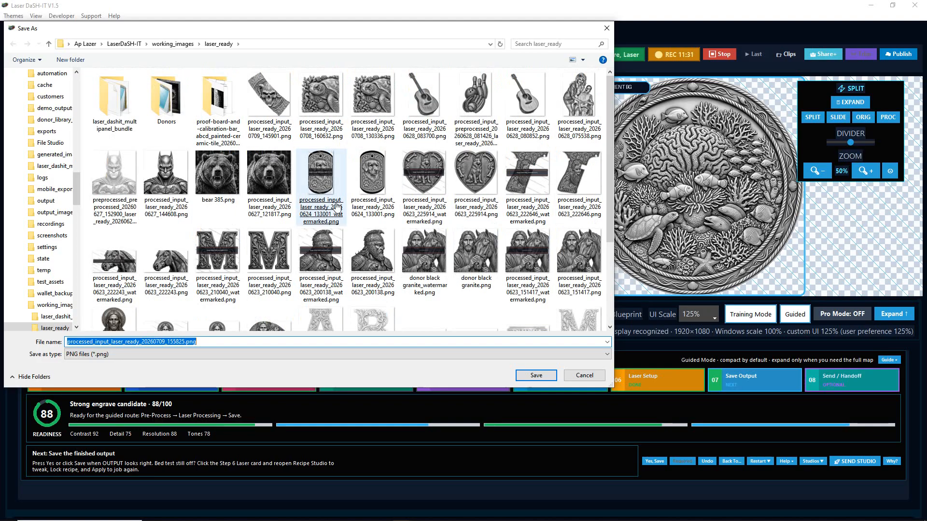
left_click(538, 377)
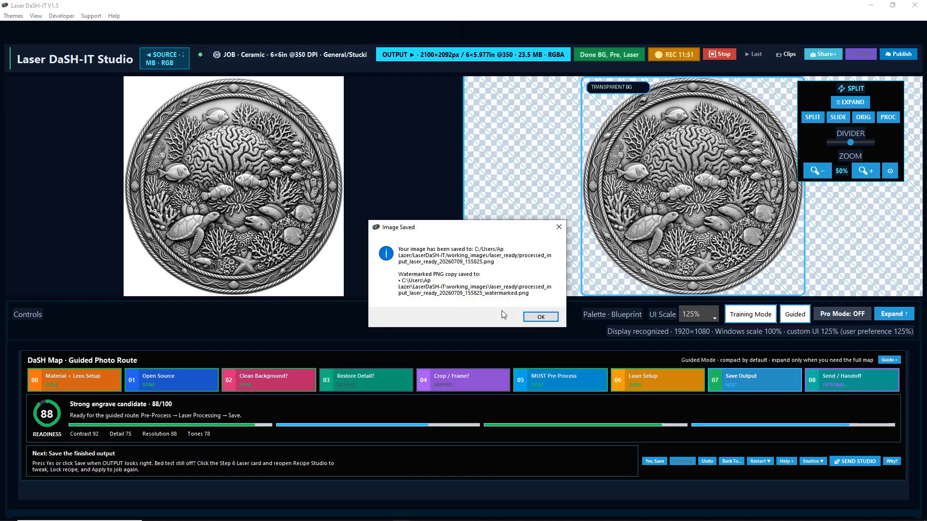
left_click(532, 319)
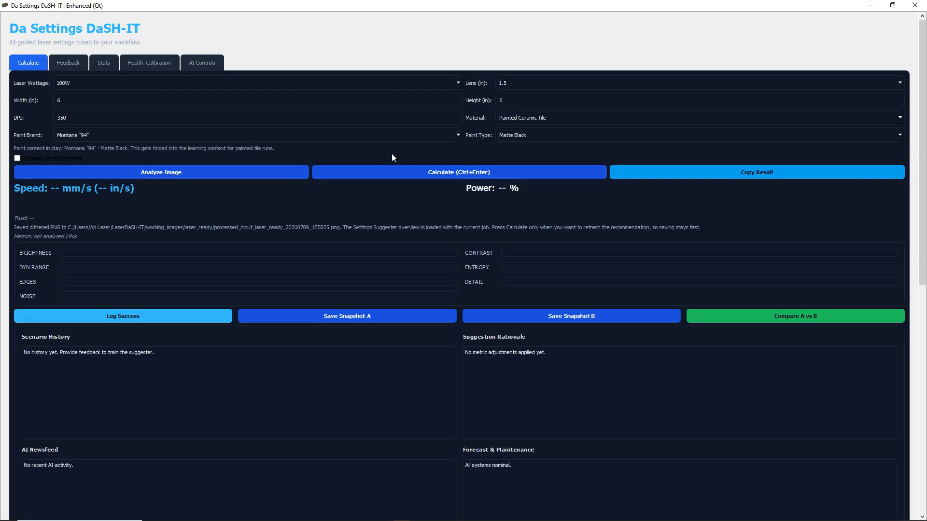
Keep Montana "94" as the paint brand, analyze the saved image and calculate the recommended laser speed and power
left_click(460, 135)
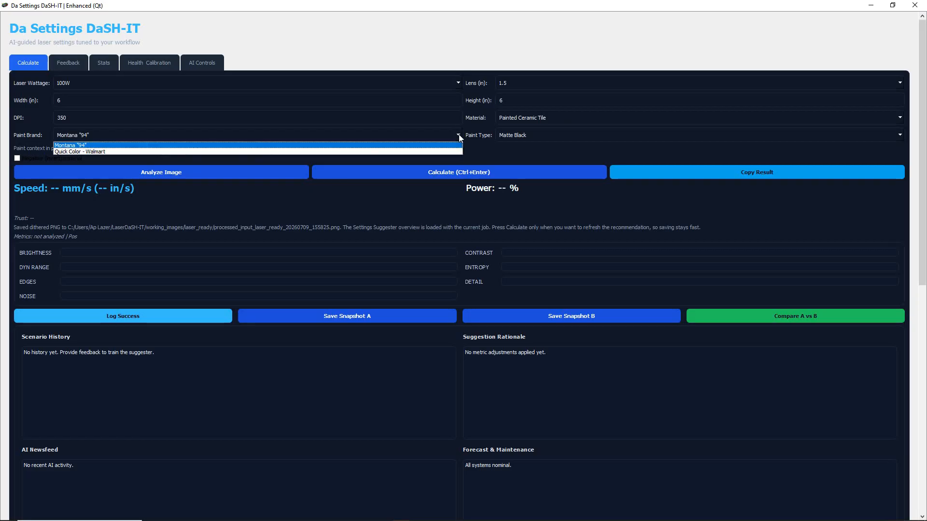
left_click(458, 134)
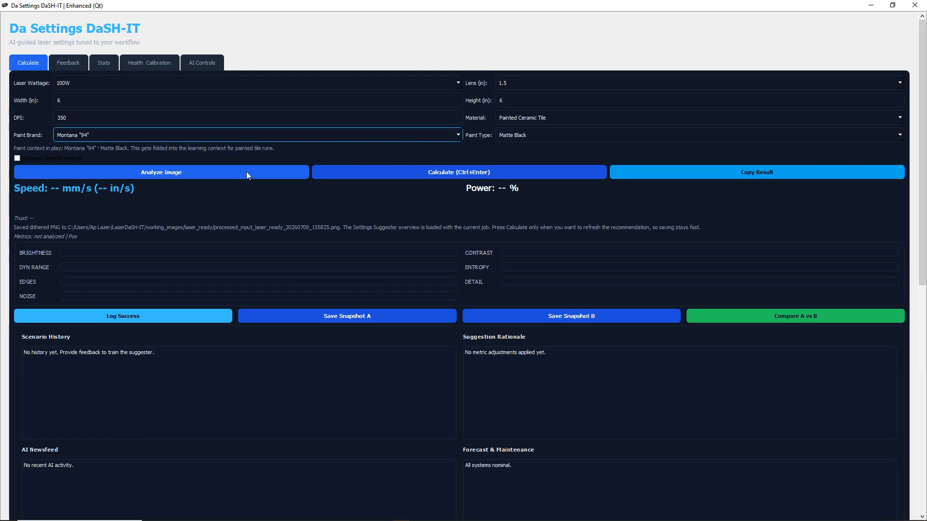
left_click(165, 172)
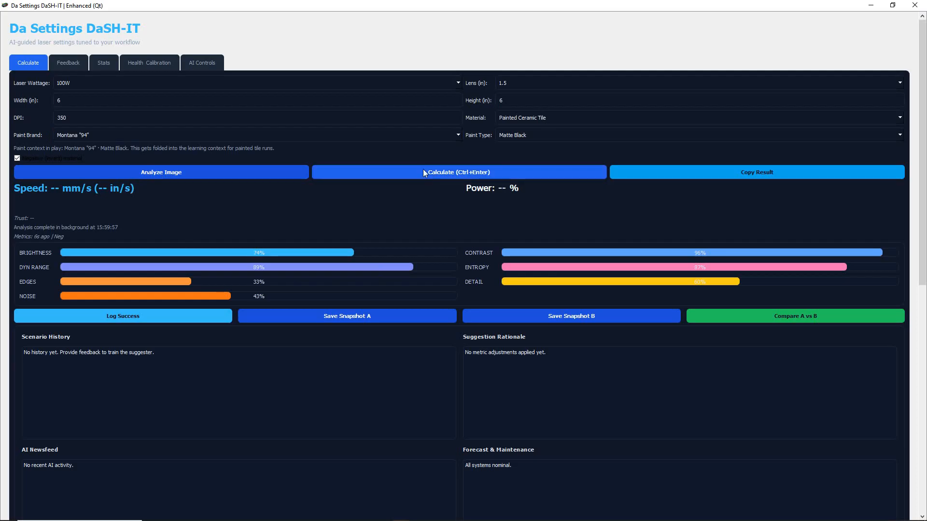
left_click(401, 173)
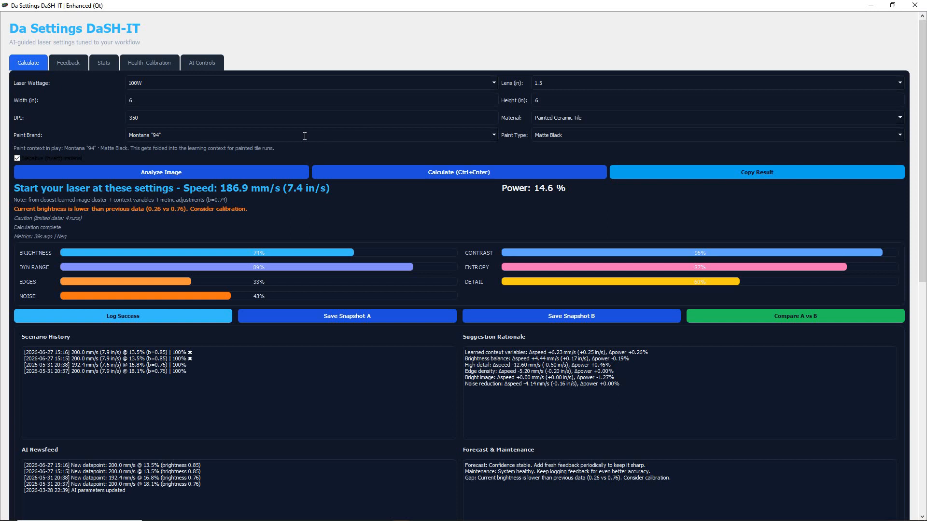
Fill in the feedback form with a perfect speed of 200 mm/s and a perfect power of 15.5%
left_click(71, 63)
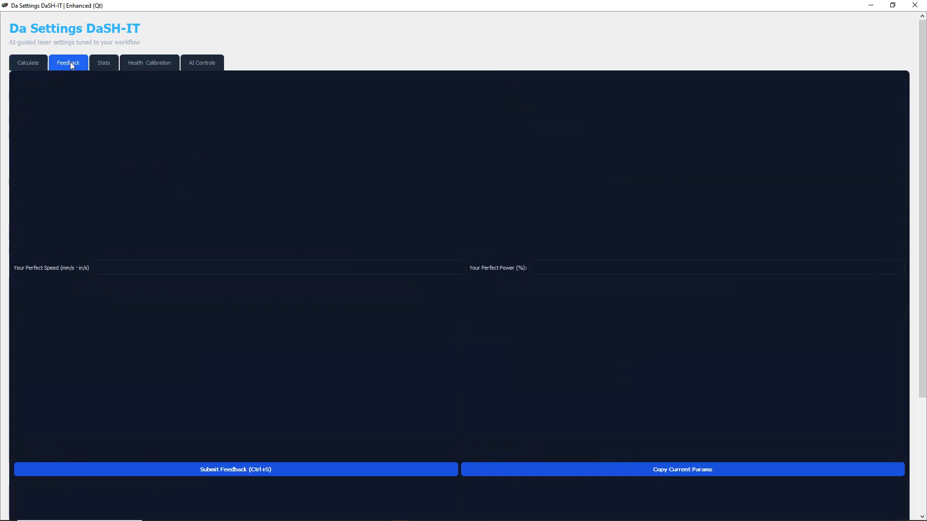
left_click(134, 269)
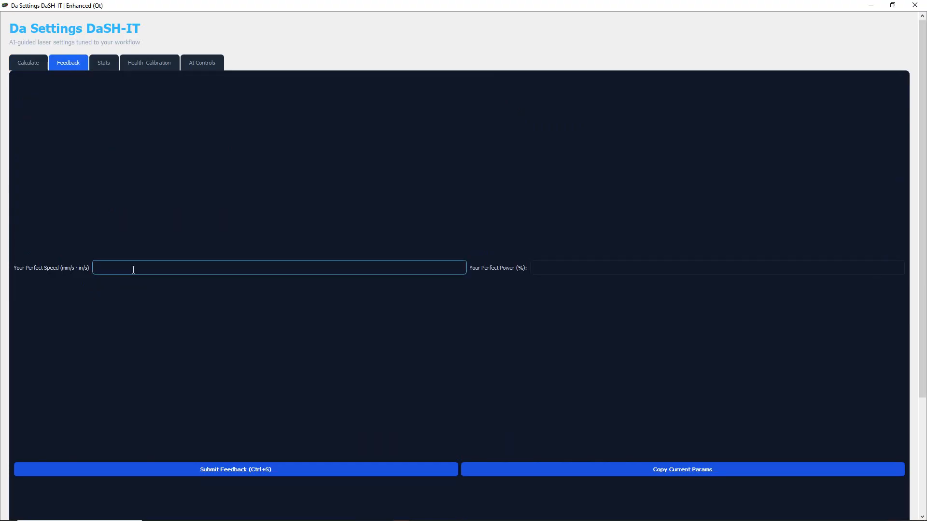
type("200")
key("Tab")
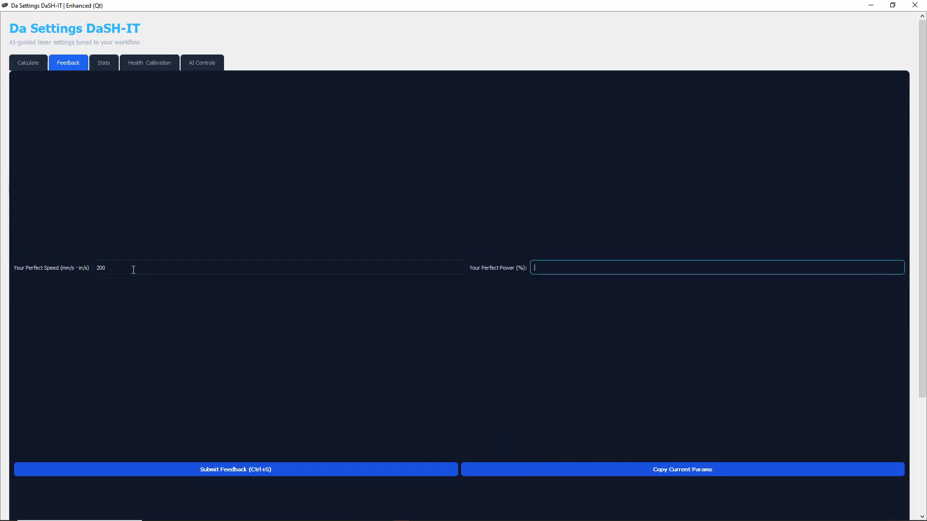
type("15.5")
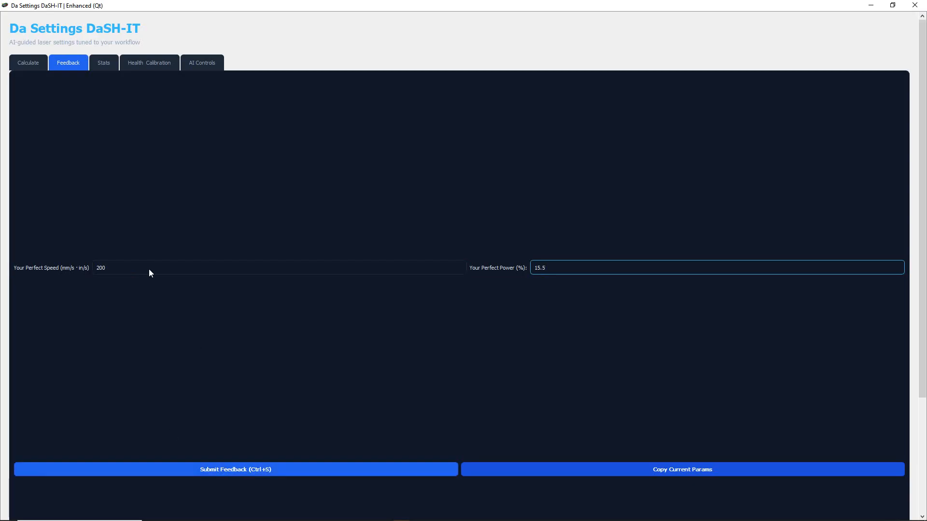
Recalculate the recommended speed and power for a 60W laser and close the settings suggester
left_click(30, 62)
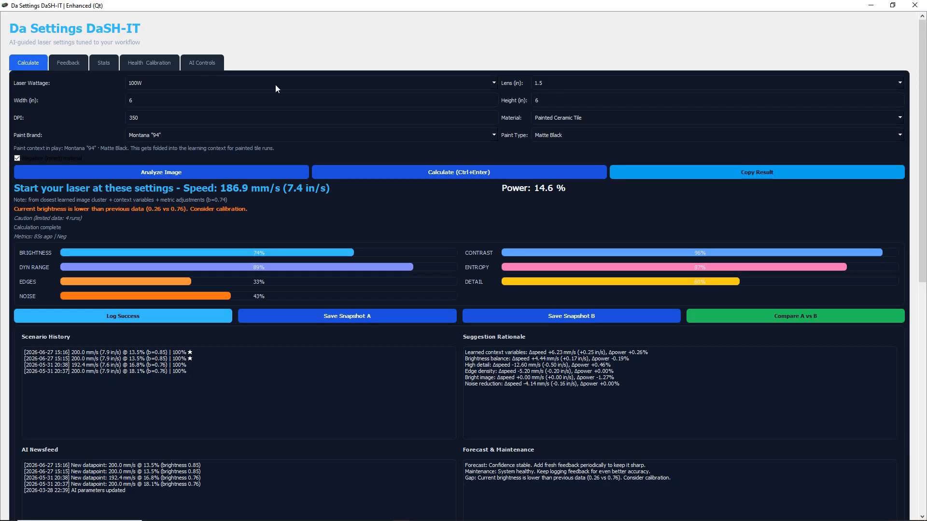
left_click(487, 85)
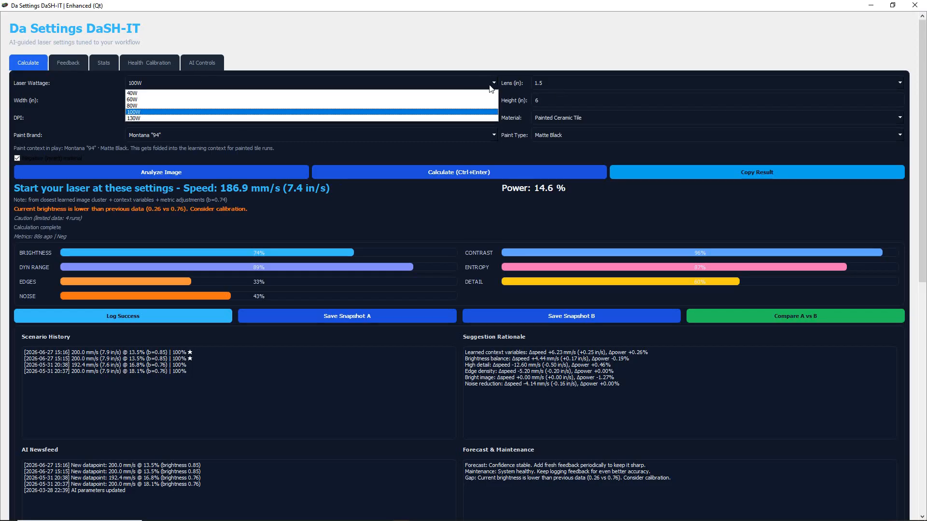
left_click(472, 101)
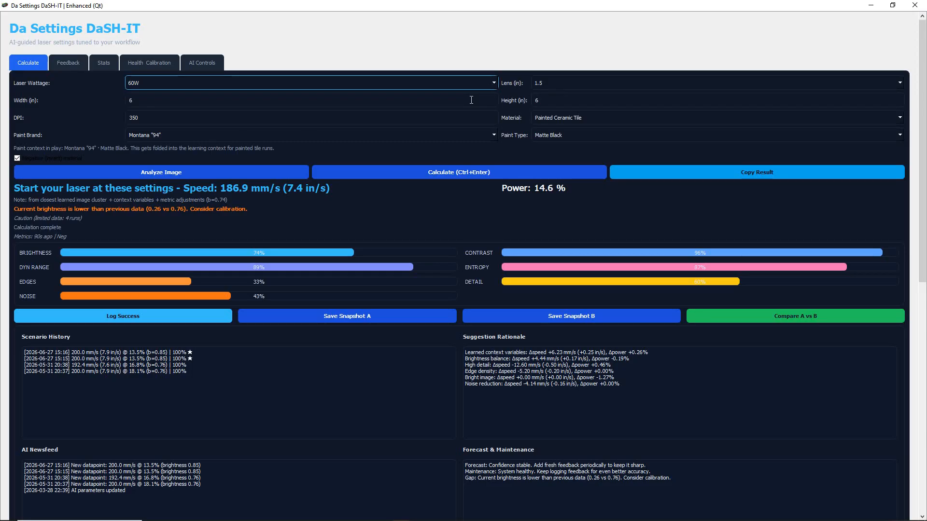
left_click(459, 172)
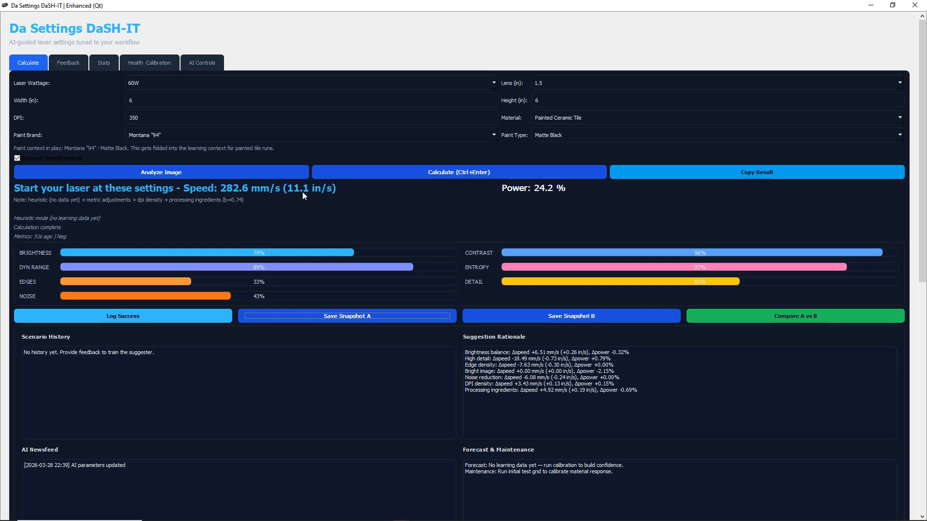
left_click(249, 86)
left_click(243, 99)
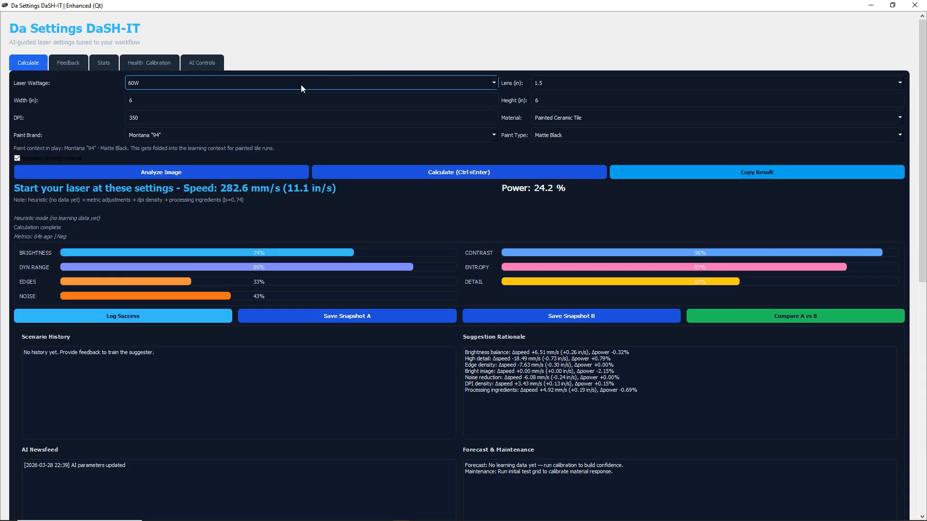
left_click(915, 5)
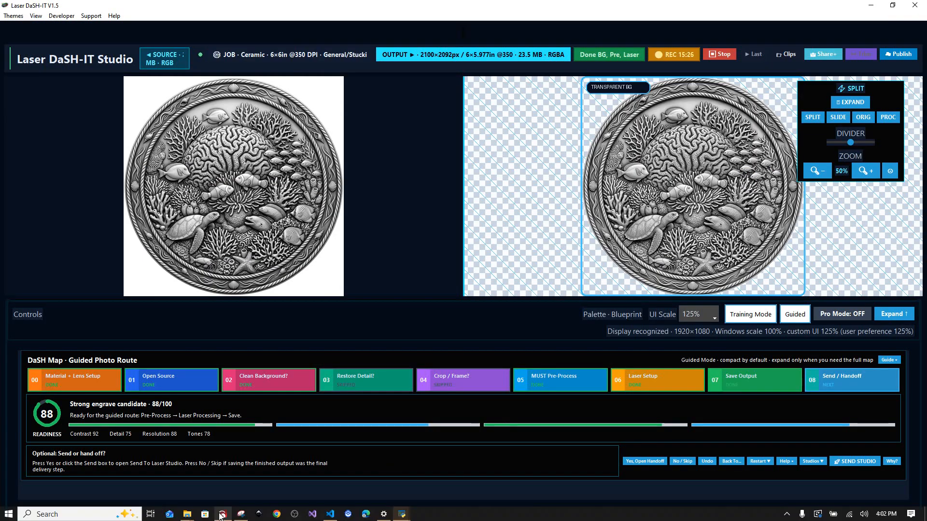
Switch to LightBurn and import processed_input_laser_ready_20260709_155825.png from the laser_ready folder
left_click(222, 515)
scroll(179, 299, "down", 3)
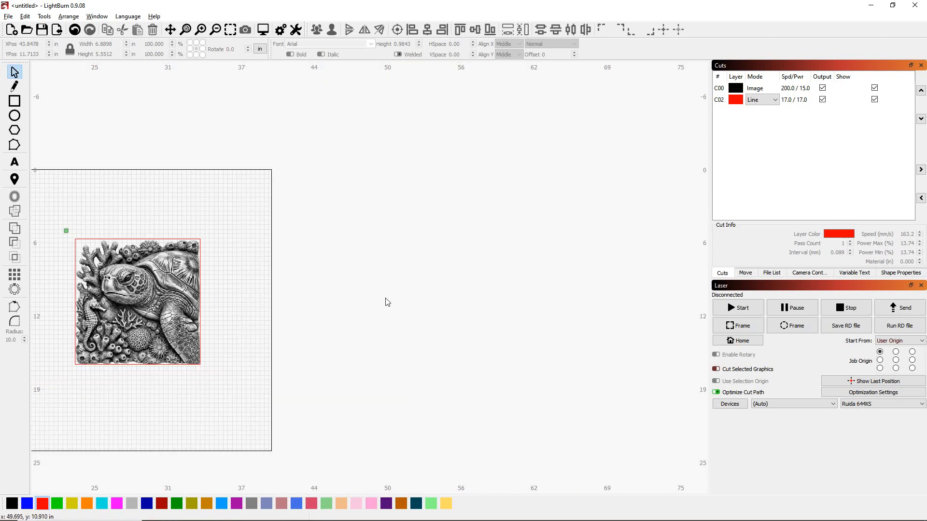
key("ctrl+i")
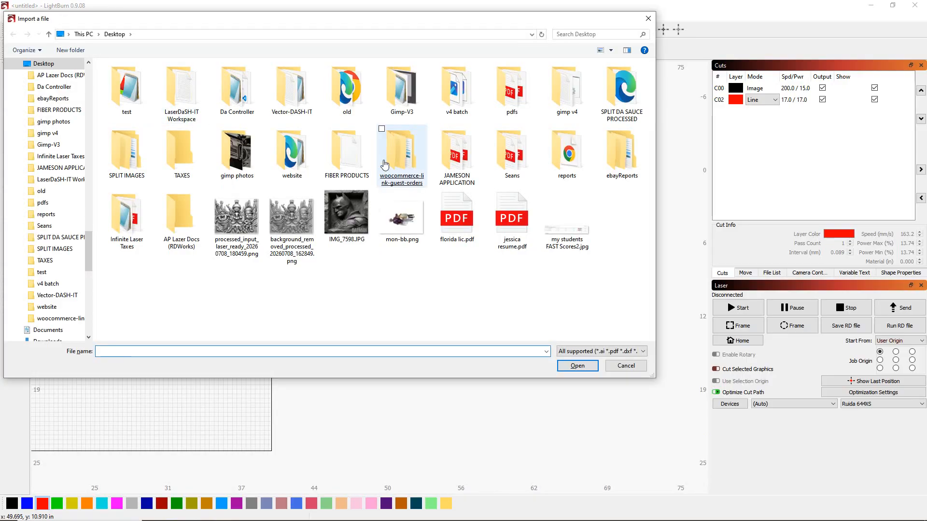
left_click_drag(85, 245, 86, 75)
left_click(46, 135)
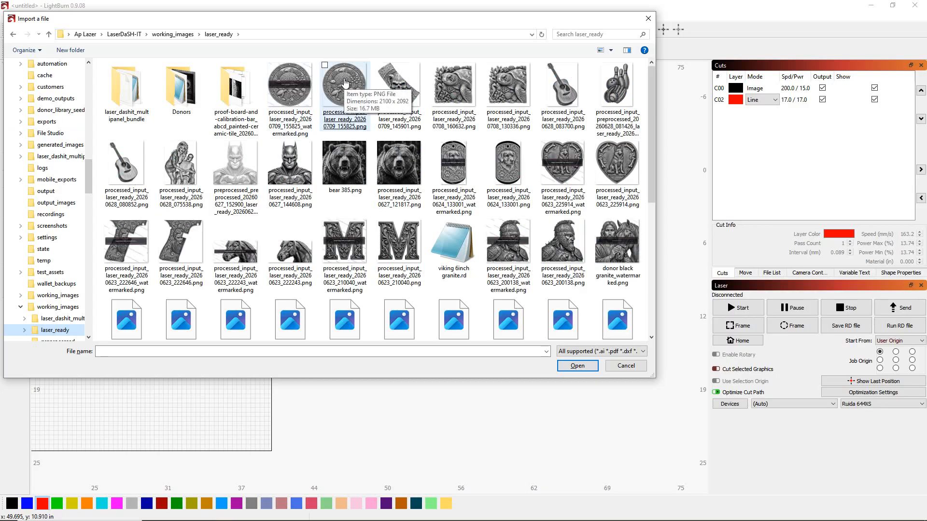
key("Escape")
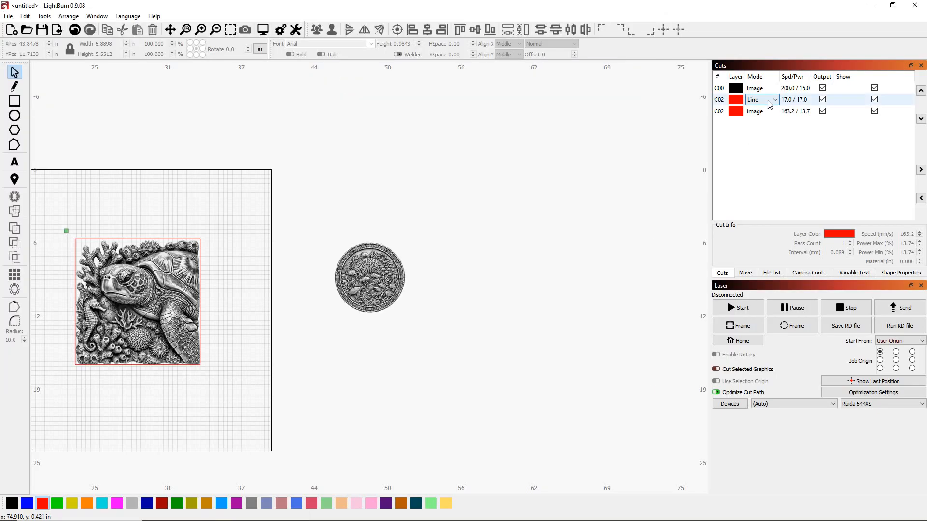
Assign the imported medallion to the black C00 image layer and inspect its engraving detail up close
left_click(390, 279)
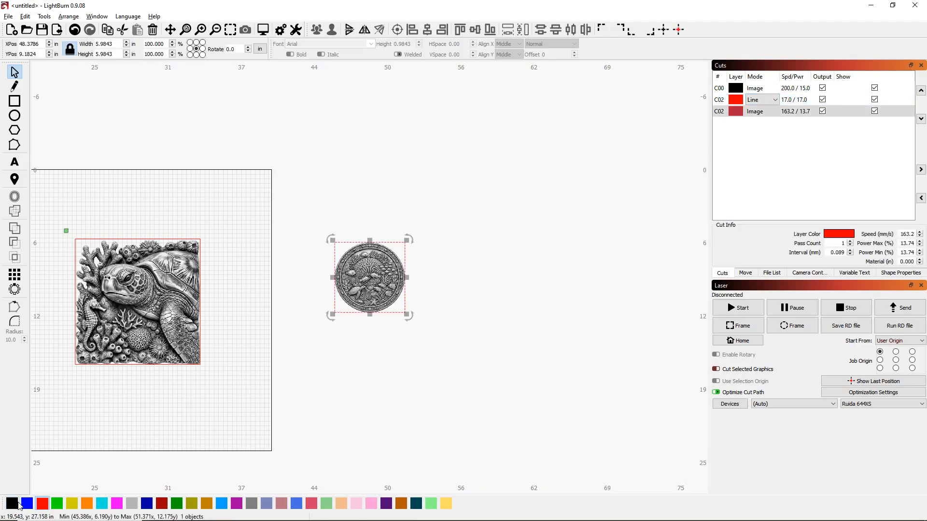
left_click(18, 504)
left_click(332, 332)
scroll(369, 270, "up", 5)
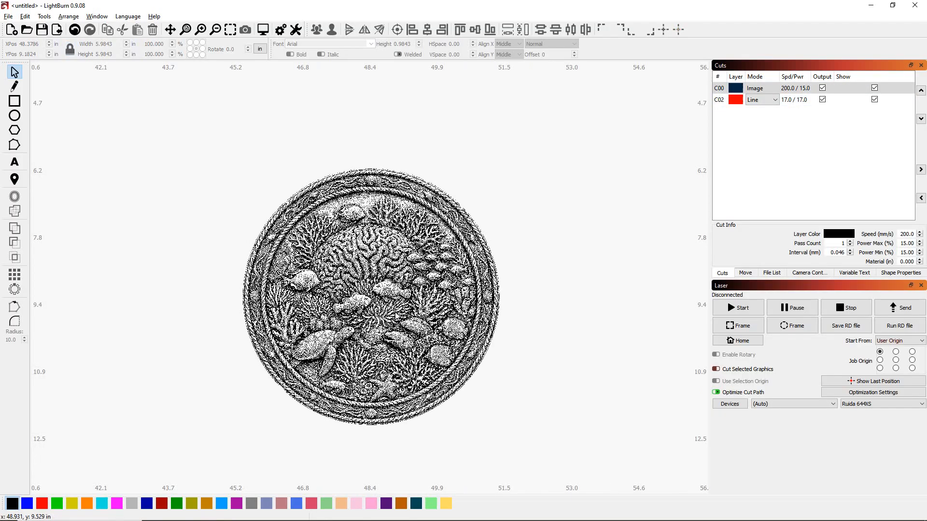
scroll(393, 310, "up", 6)
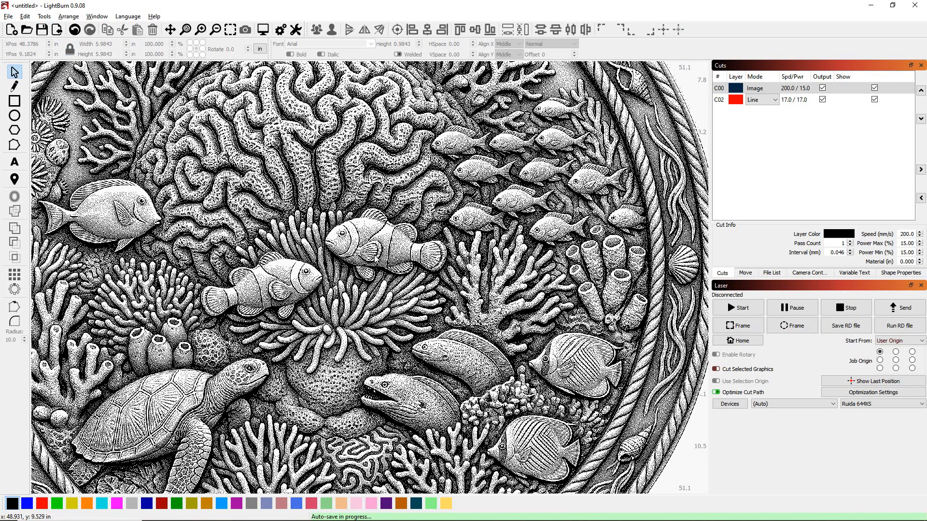
scroll(352, 263, "down", 5)
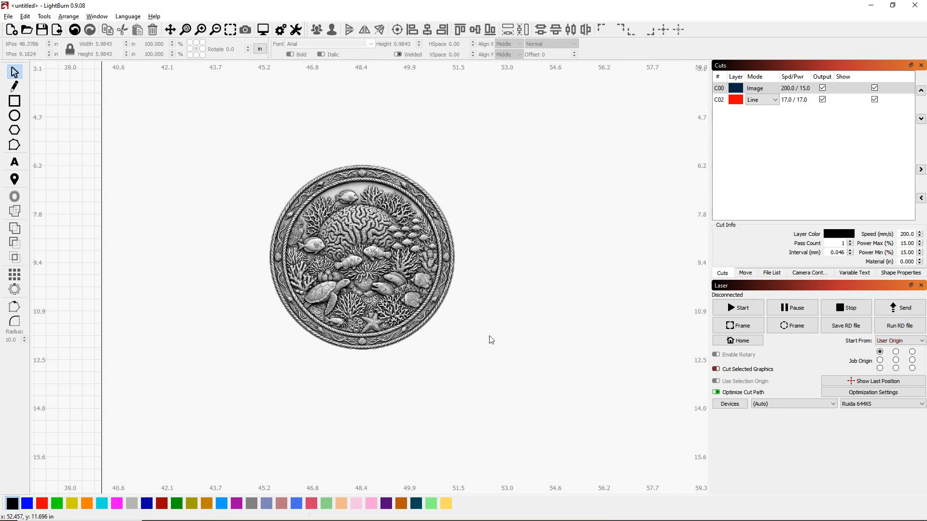
Switch to the LaserDaSH-IT Image Generator and open the Physical Shape Studio from the Nova Prompt Builder
left_click(405, 516)
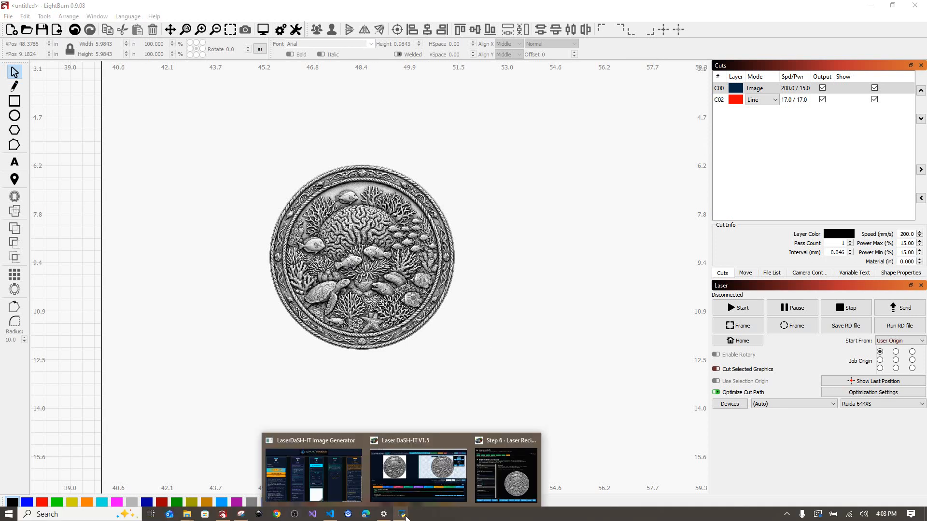
left_click(318, 482)
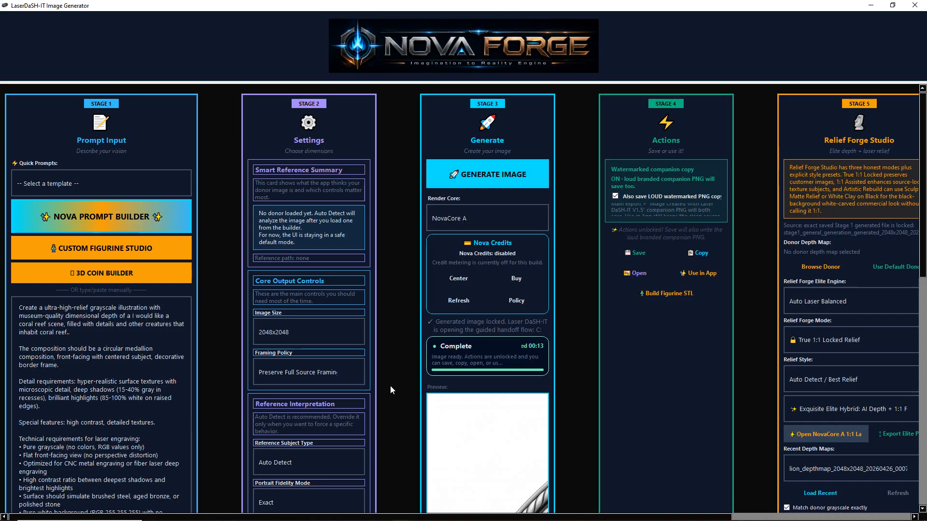
scroll(390, 386, "down", 3)
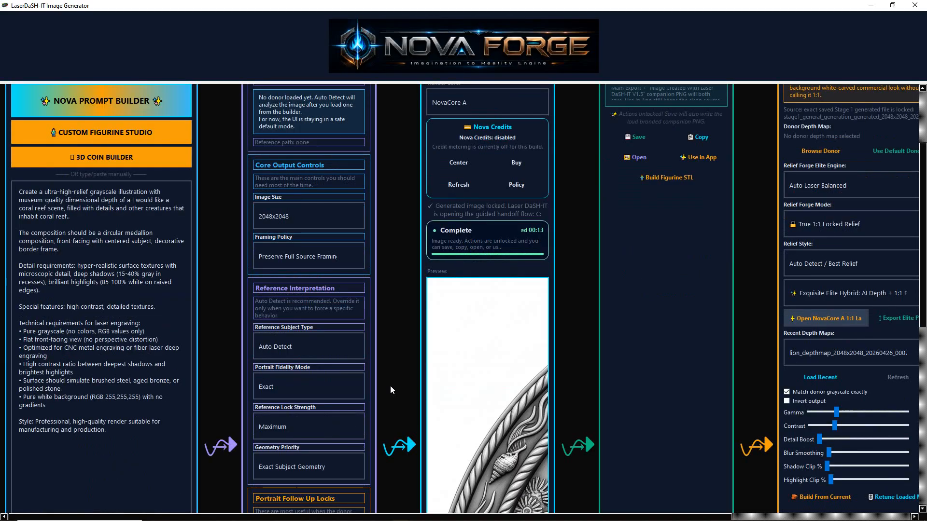
scroll(390, 386, "up", 3)
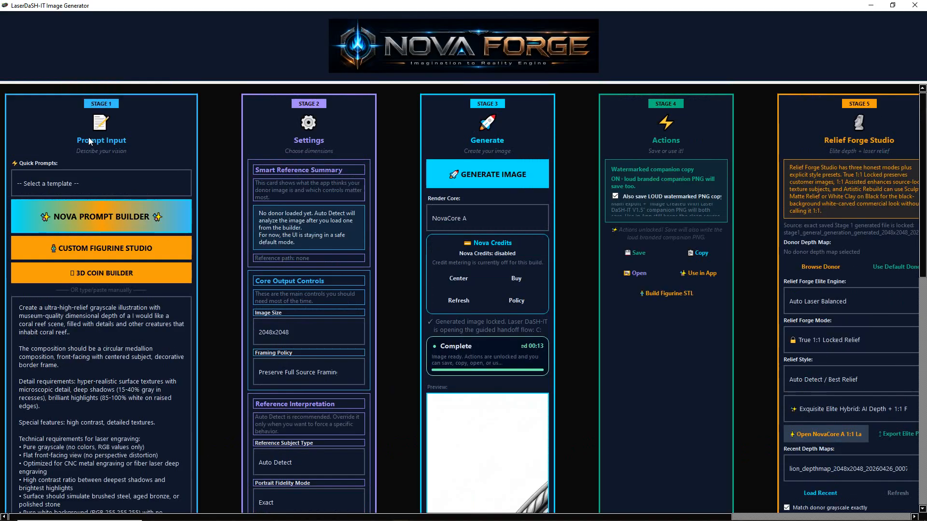
left_click(110, 220)
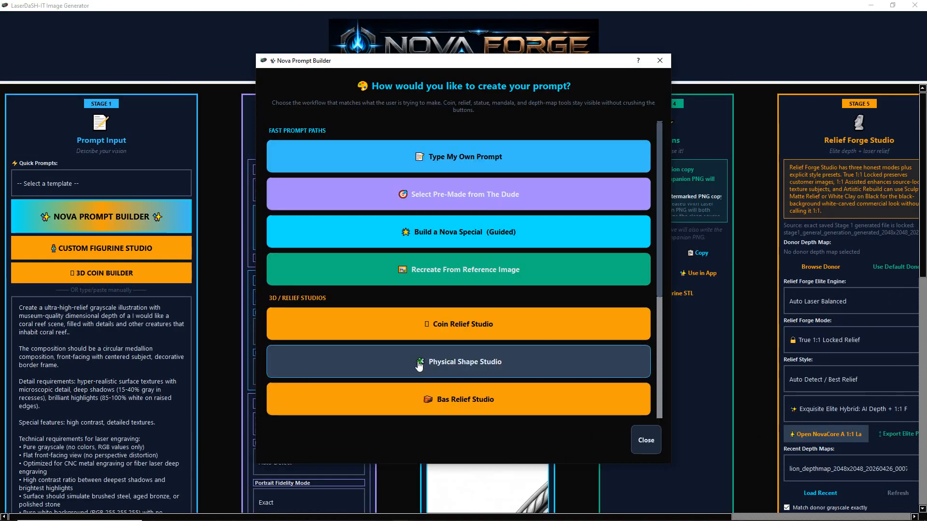
left_click(377, 365)
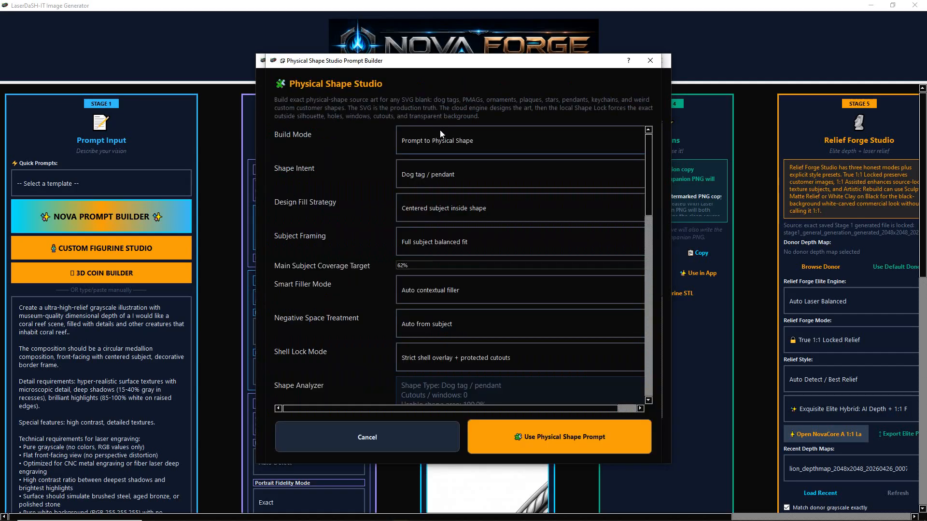
Set the Physical Shape Studio build mode to Prompt to Physical Shape
left_click(439, 129)
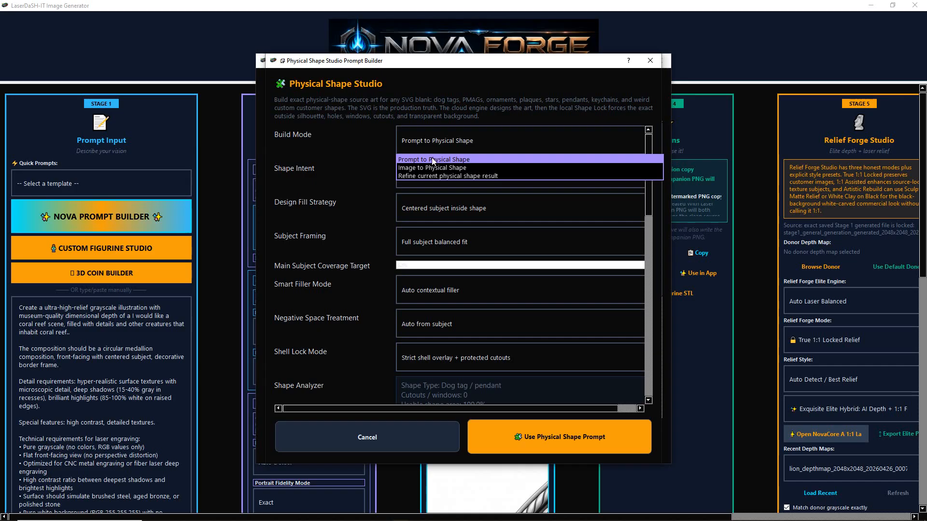
left_click(432, 159)
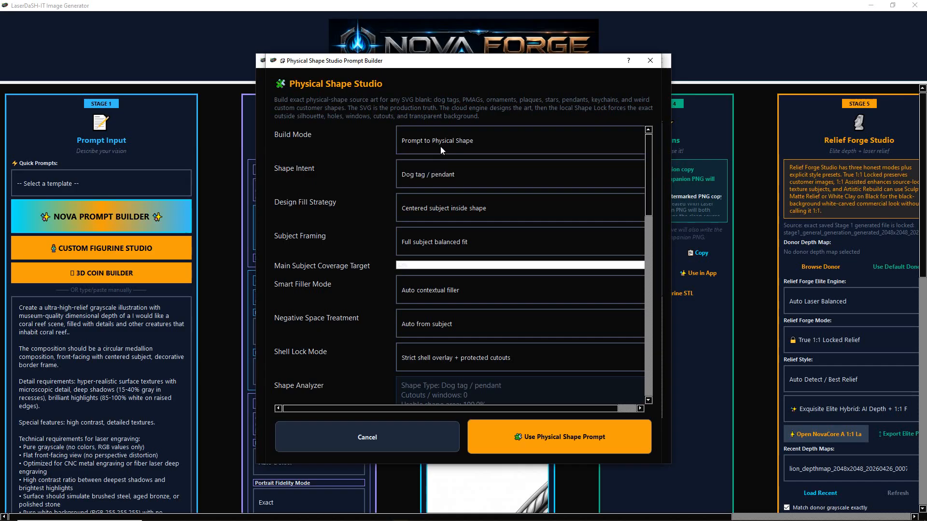
left_click(440, 147)
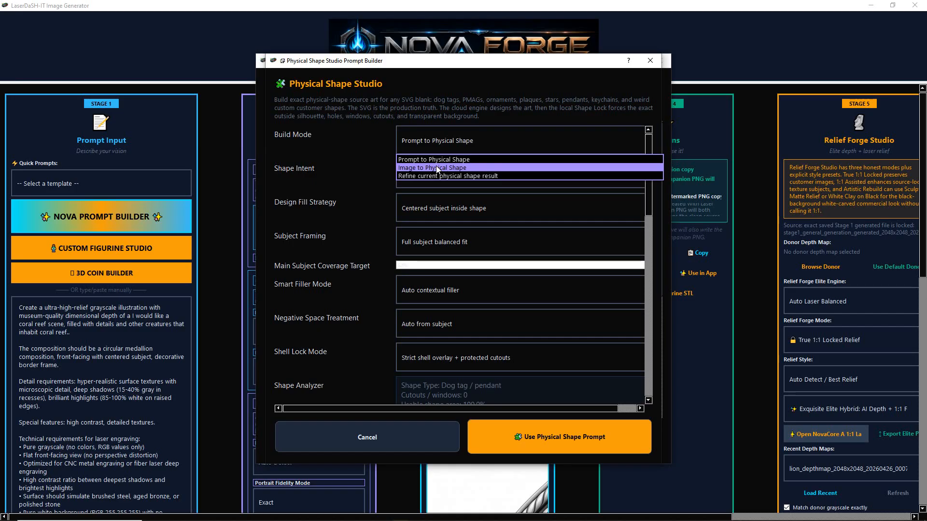
left_click(437, 160)
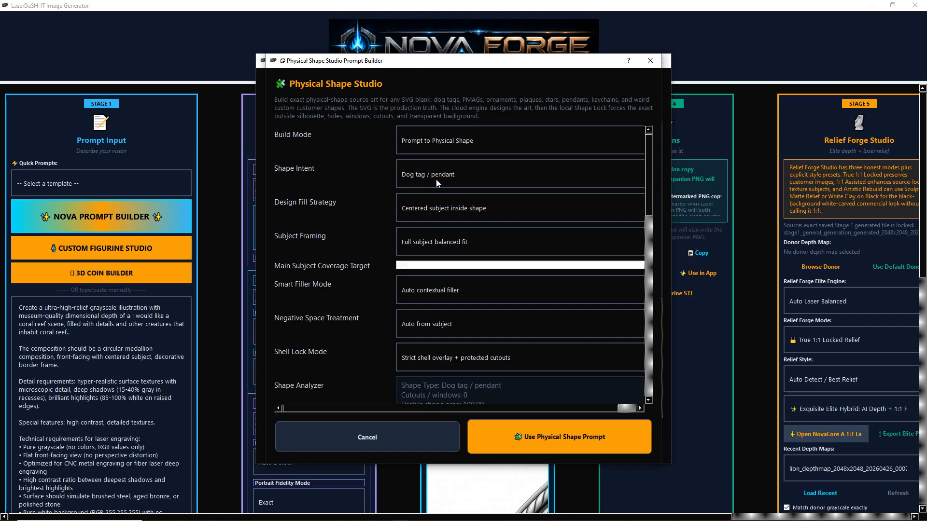
Set the shape intent to Auto detect and the negative space treatment to Acanthus / scrollwork relief
left_click(436, 179)
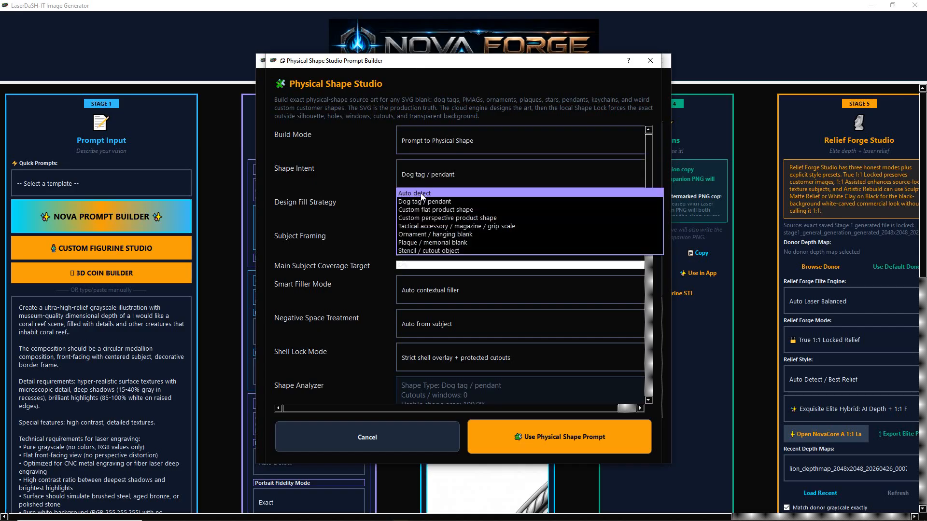
left_click(422, 194)
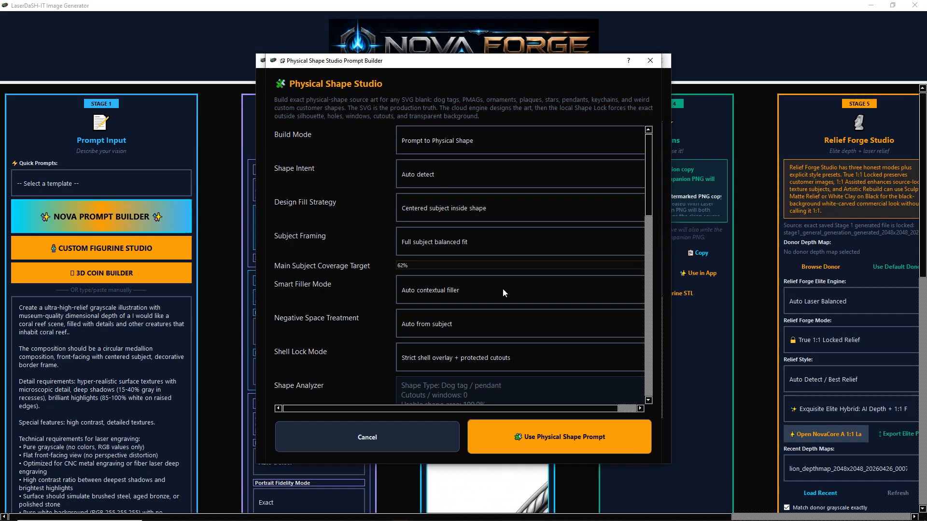
left_click(446, 324)
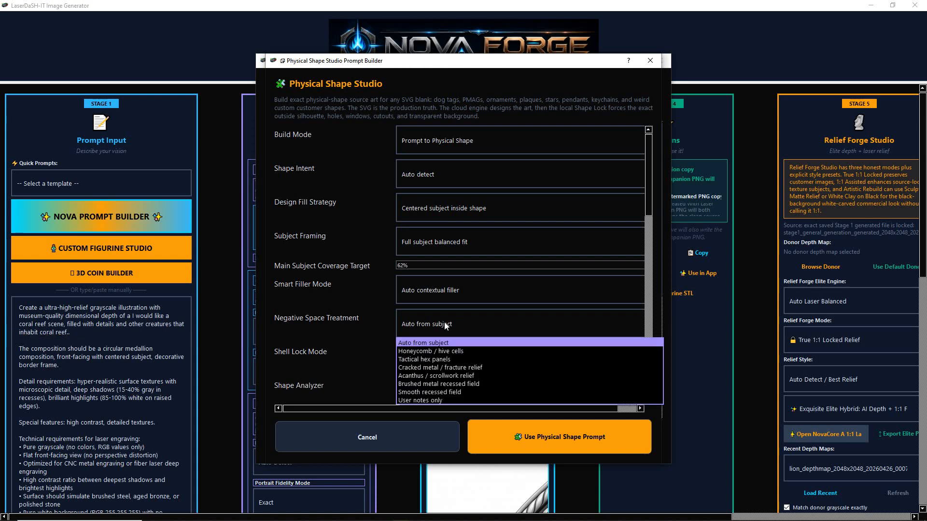
left_click(438, 375)
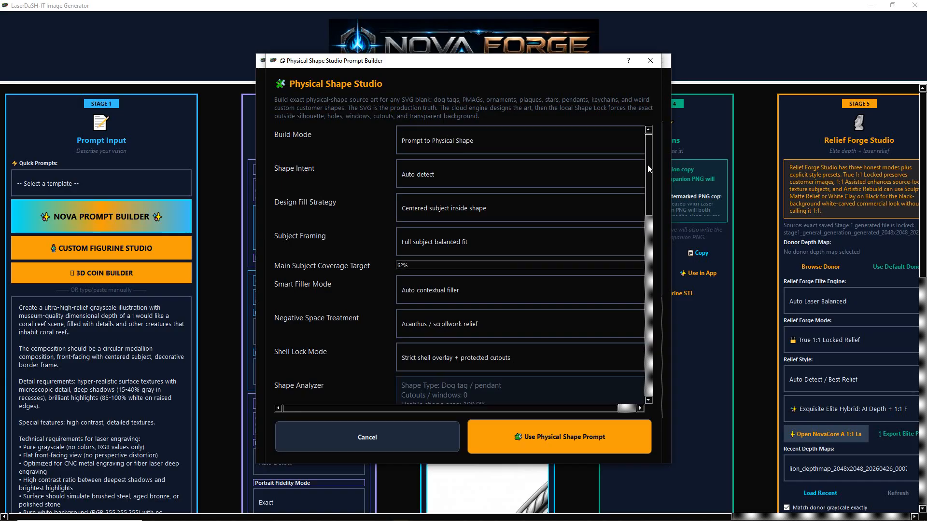
Browse the Downloads folder for a physical shape SVG template and close the file chooser without picking one
left_click_drag(647, 164, 663, 239)
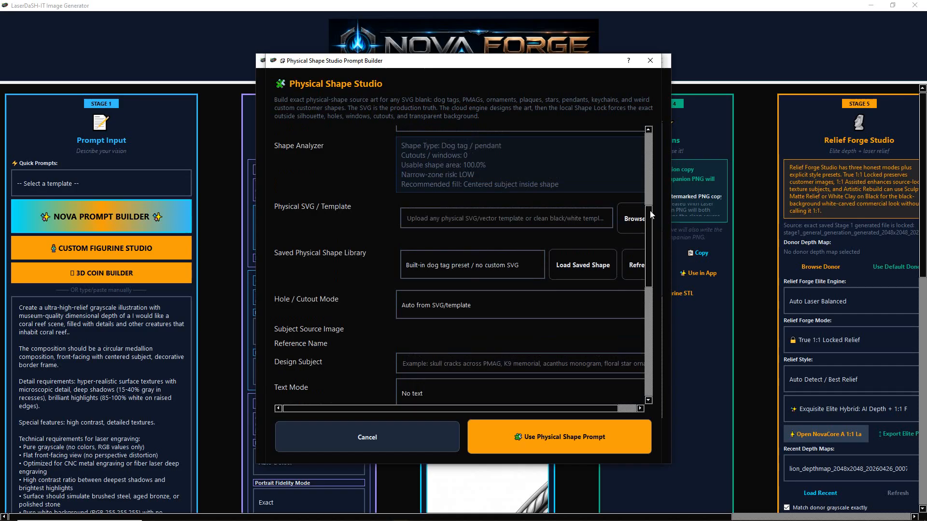
left_click(632, 218)
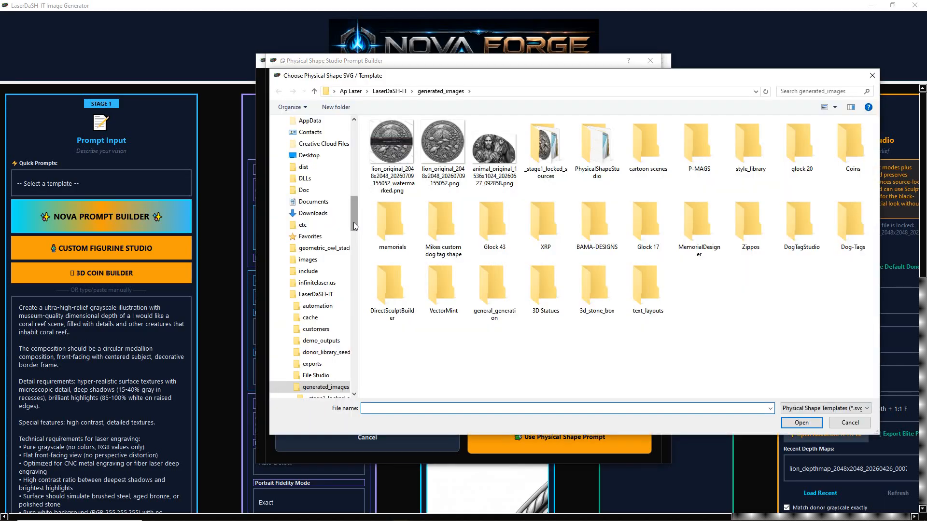
left_click_drag(354, 226, 314, 154)
left_click(311, 149)
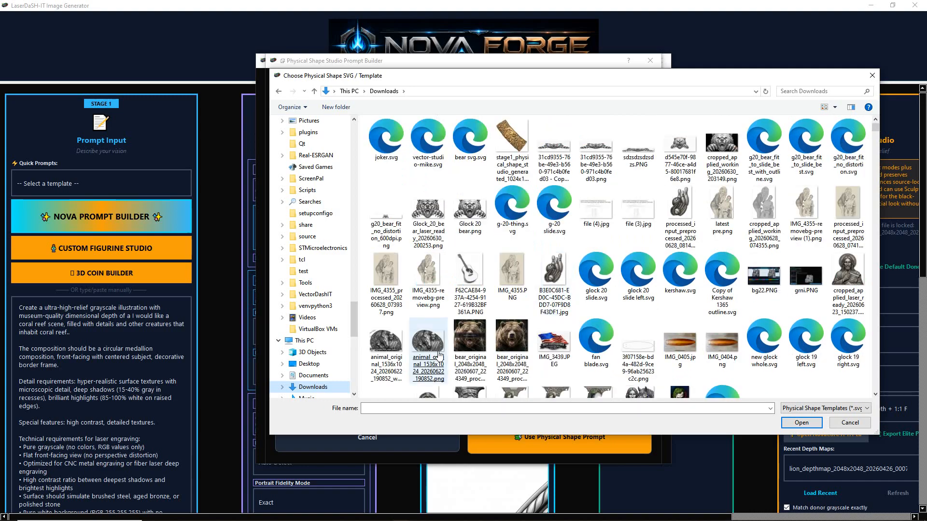
scroll(441, 350, "down", 3)
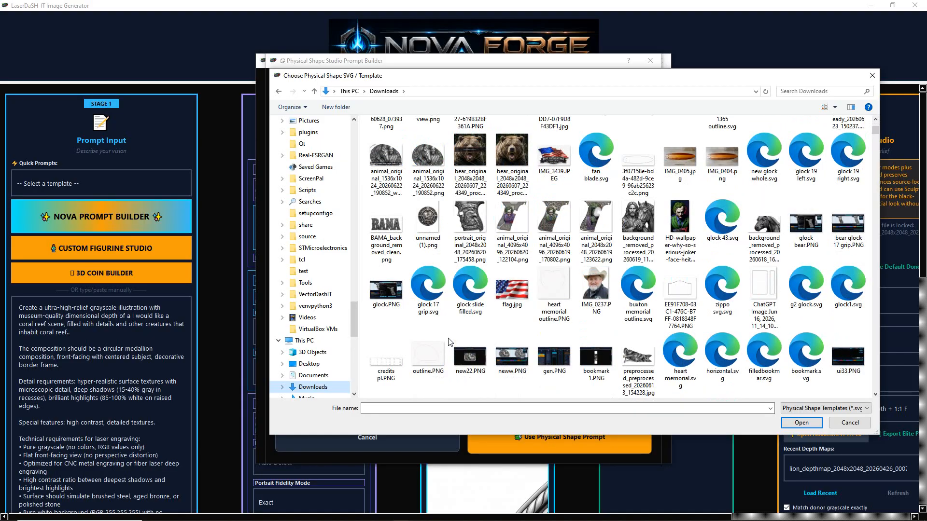
scroll(448, 342, "up", 3)
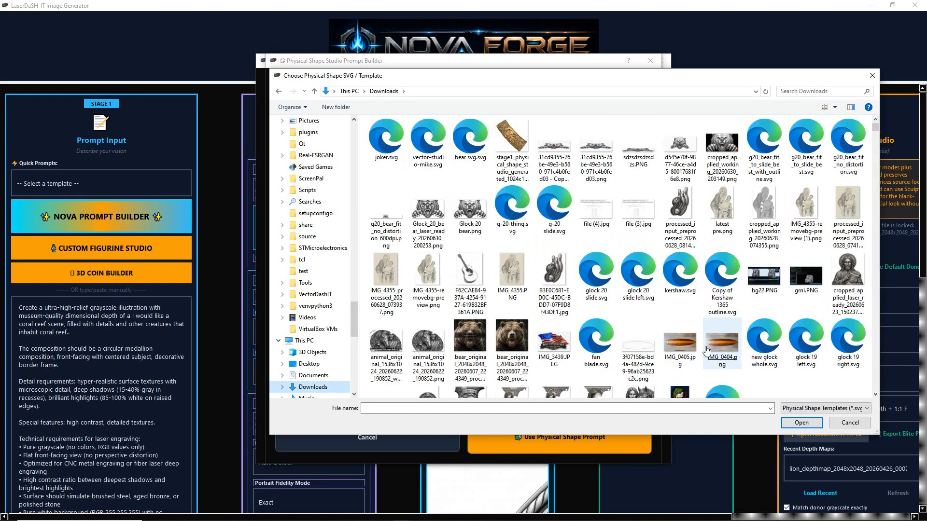
scroll(706, 350, "down", 3)
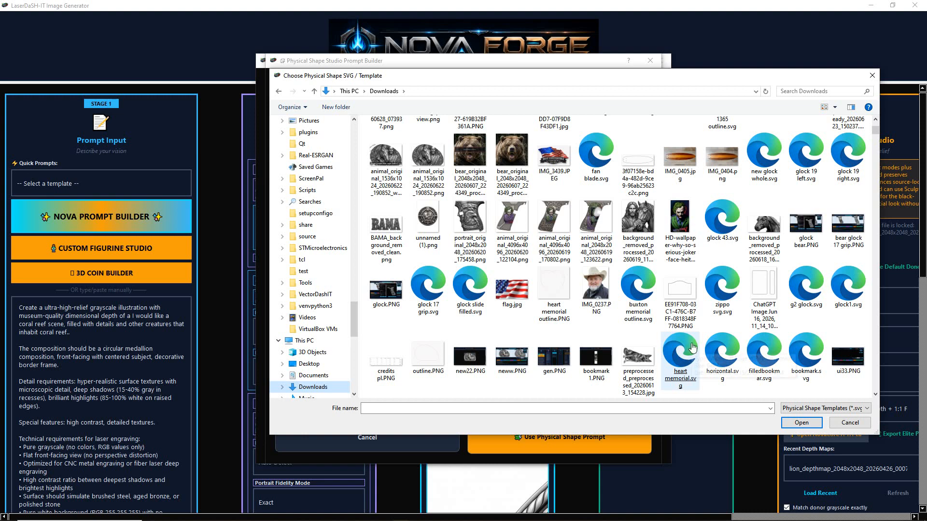
left_click(872, 75)
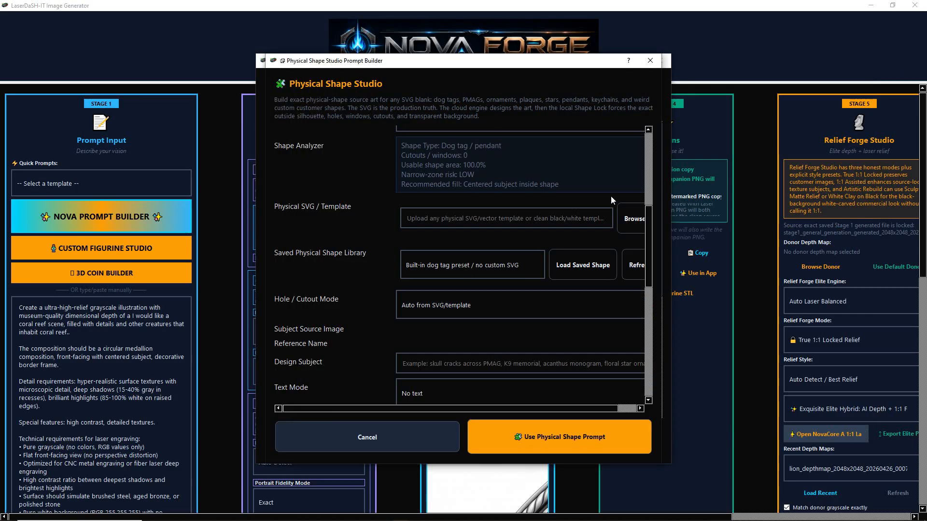
Load the heart memorial (svg) template from the saved physical shape library
left_click(496, 267)
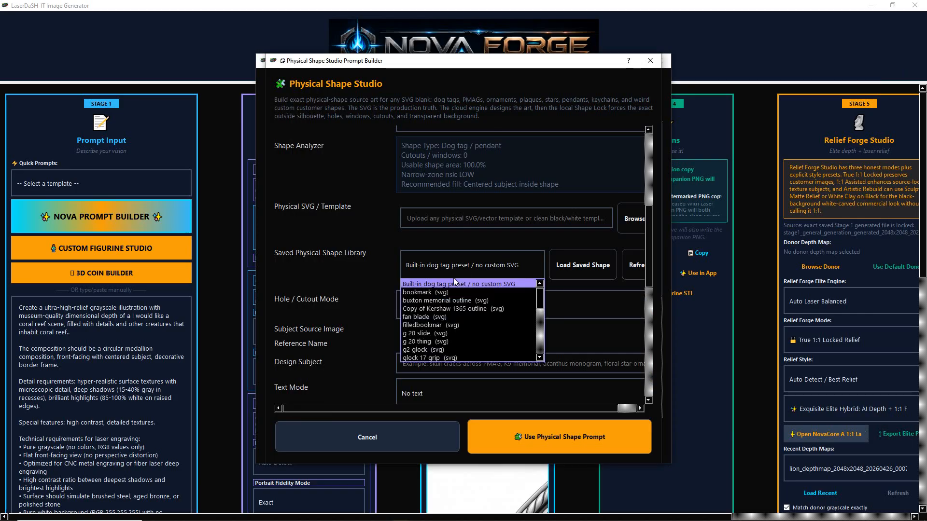
scroll(449, 341, "down", 5)
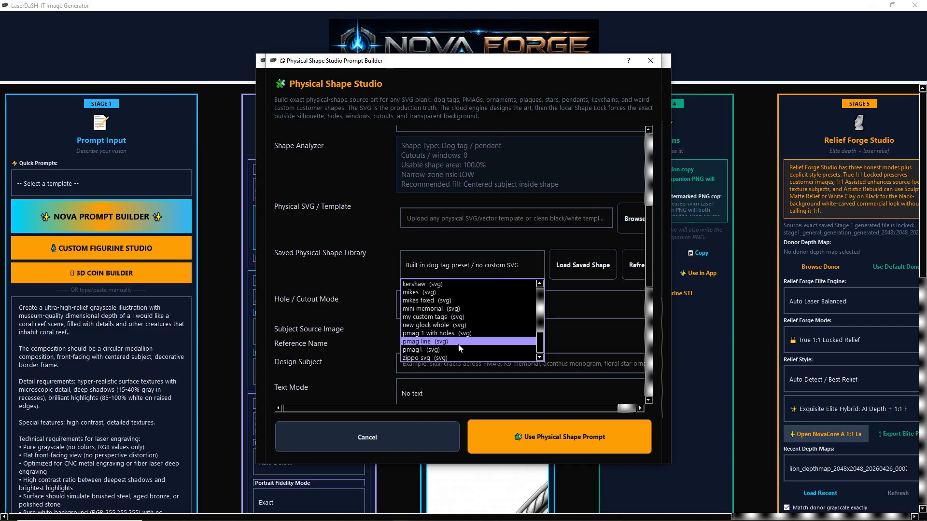
scroll(458, 348, "up", 1)
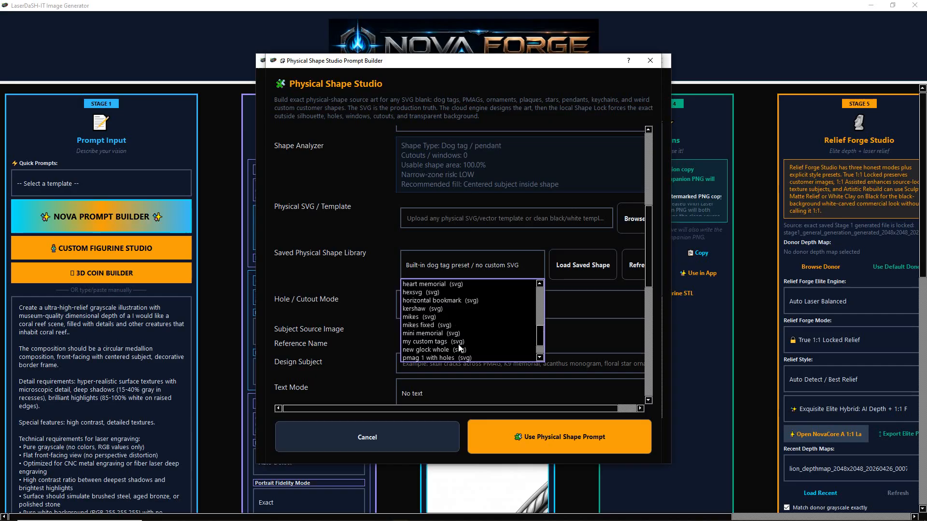
left_click(445, 284)
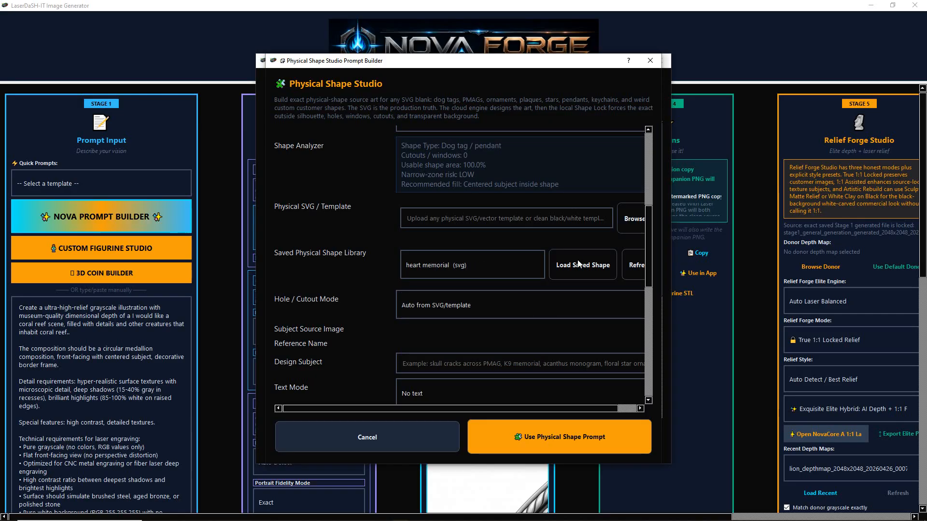
left_click(577, 263)
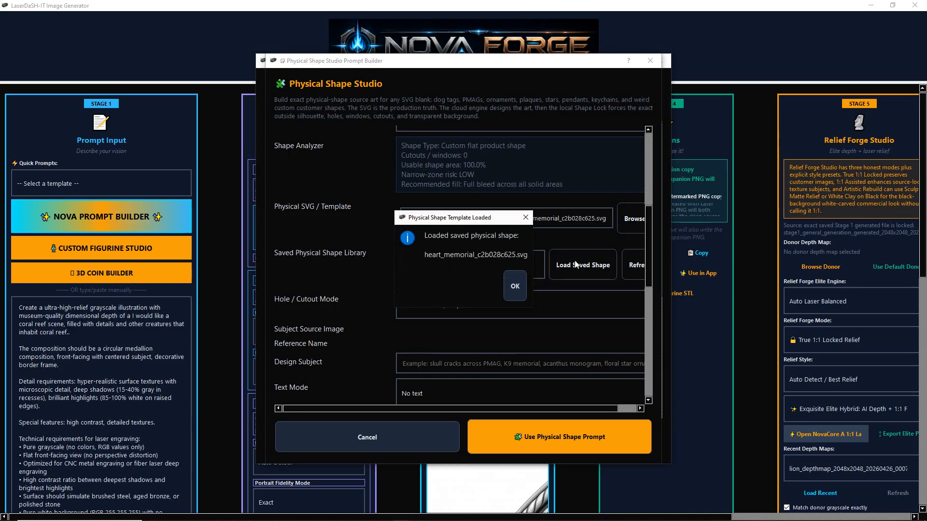
left_click(514, 287)
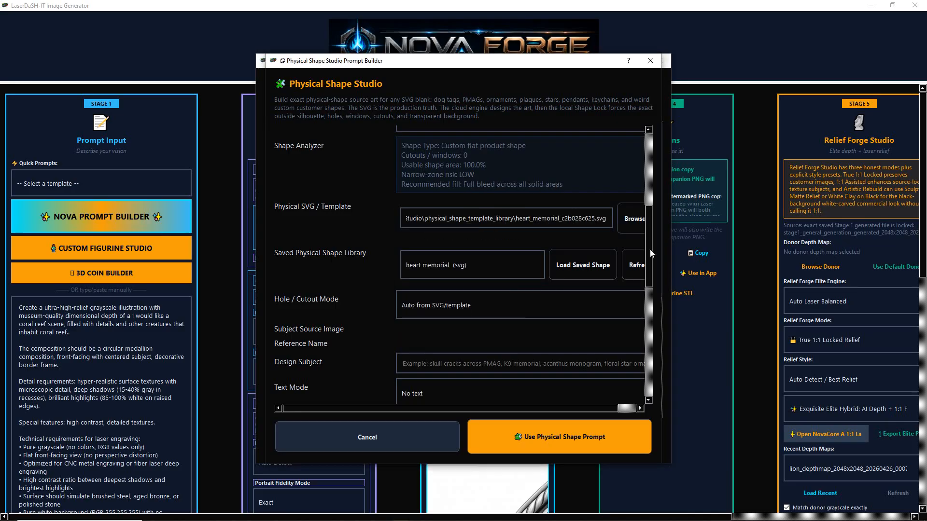
Enter the design subject "make a memorial with dates and a name, make a scene with jesus, deer, water, trees, and an angel"
left_click_drag(650, 249, 530, 273)
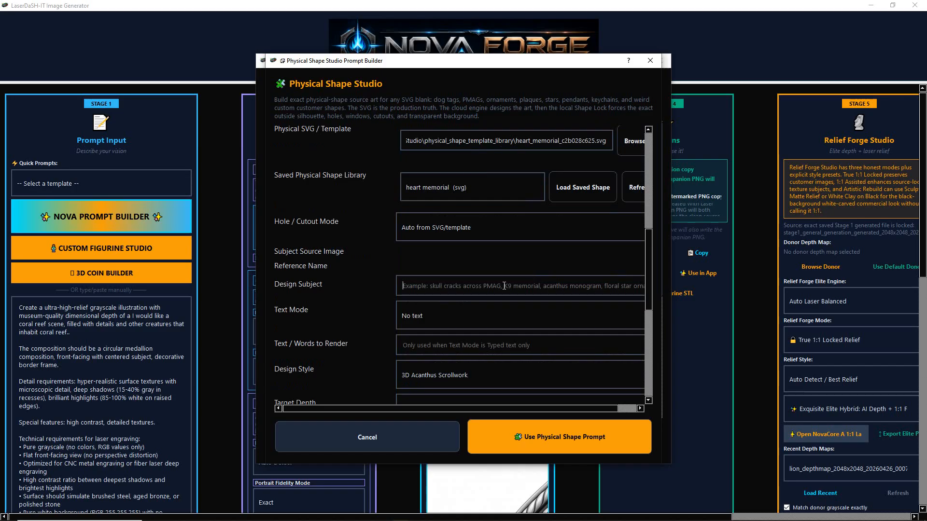
type("make a mem")
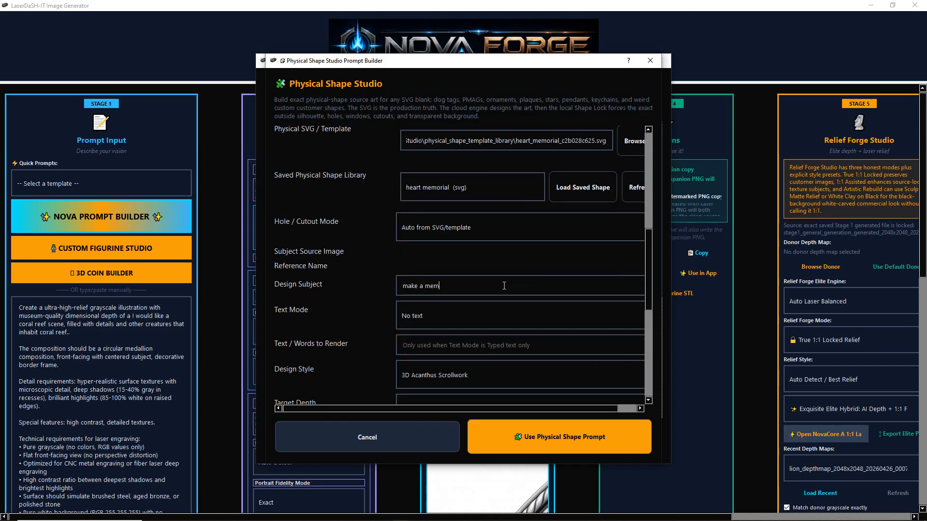
type("orial with")
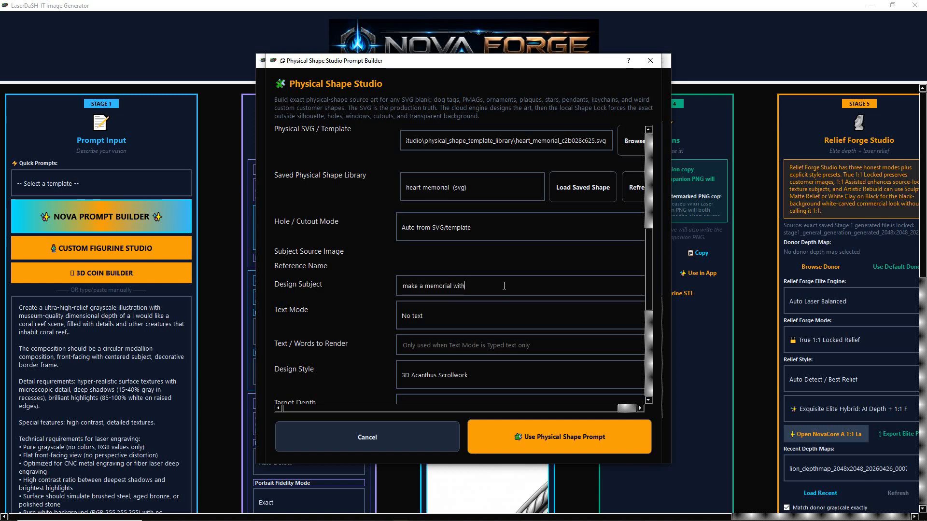
type(" dates and a name")
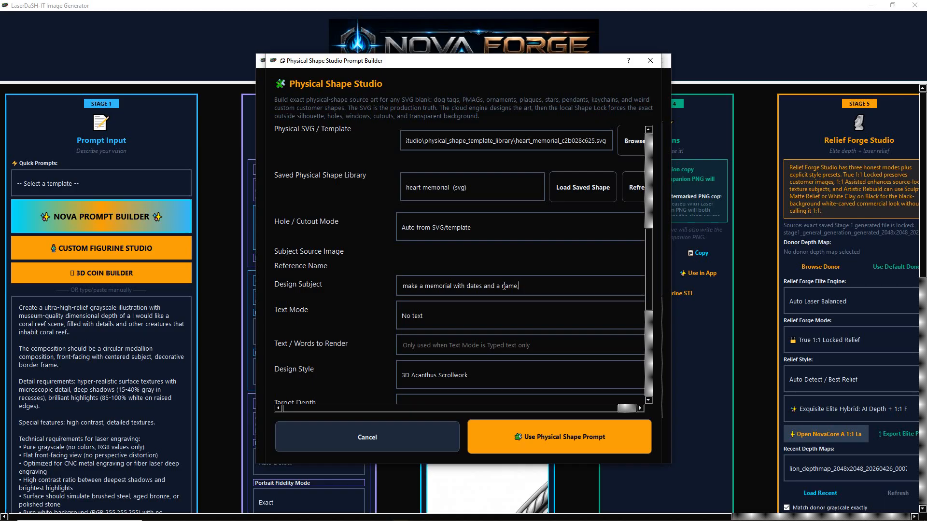
type(", make a scene with jesus, deer, water, trees")
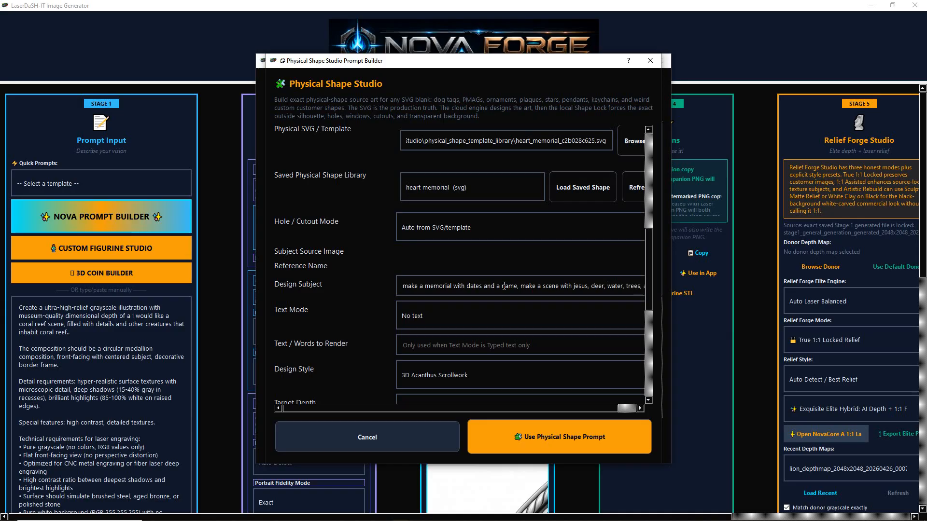
type(", and an")
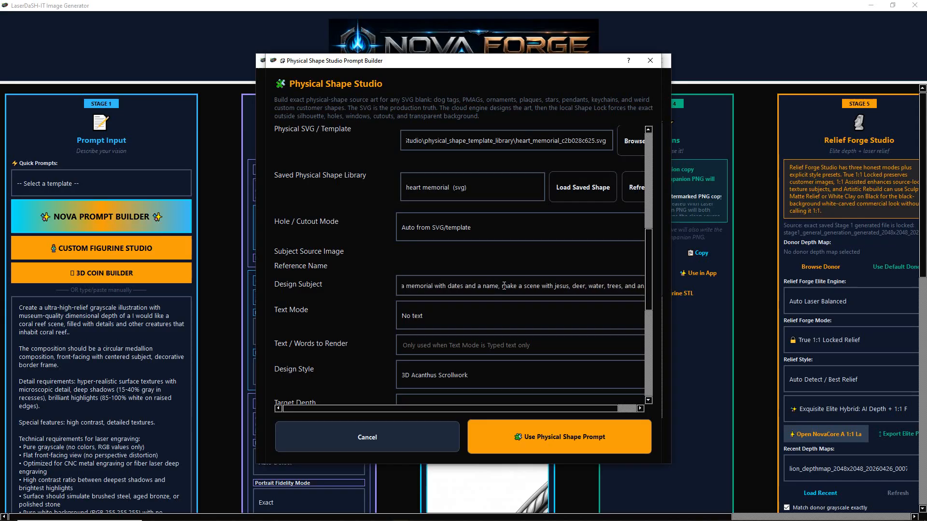
type(" a")
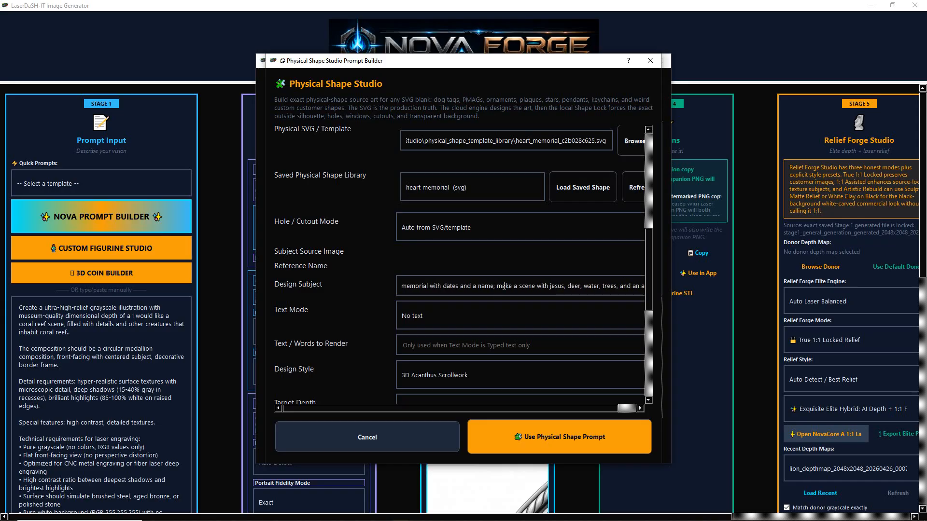
Keep the remaining style, depth, finish and border options and apply the physical shape prompt
scroll(544, 328, "down", 5)
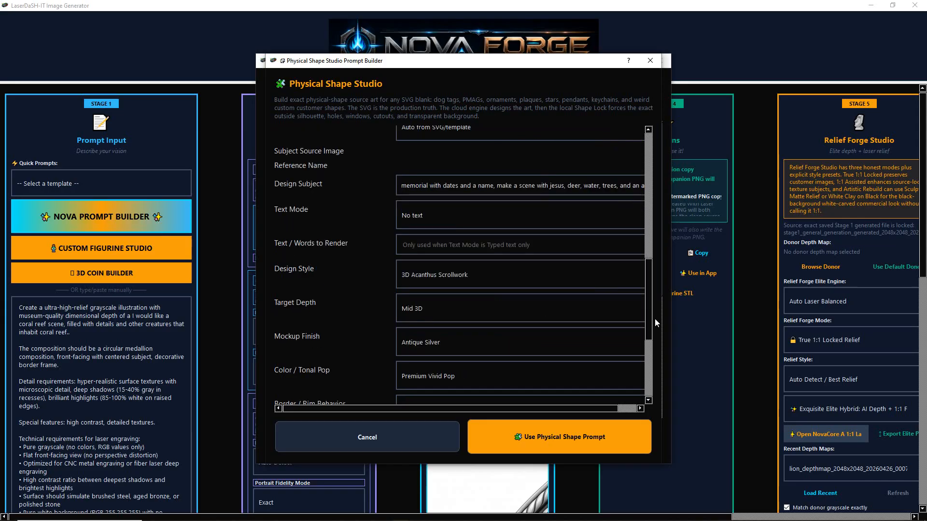
scroll(654, 318, "down", 2)
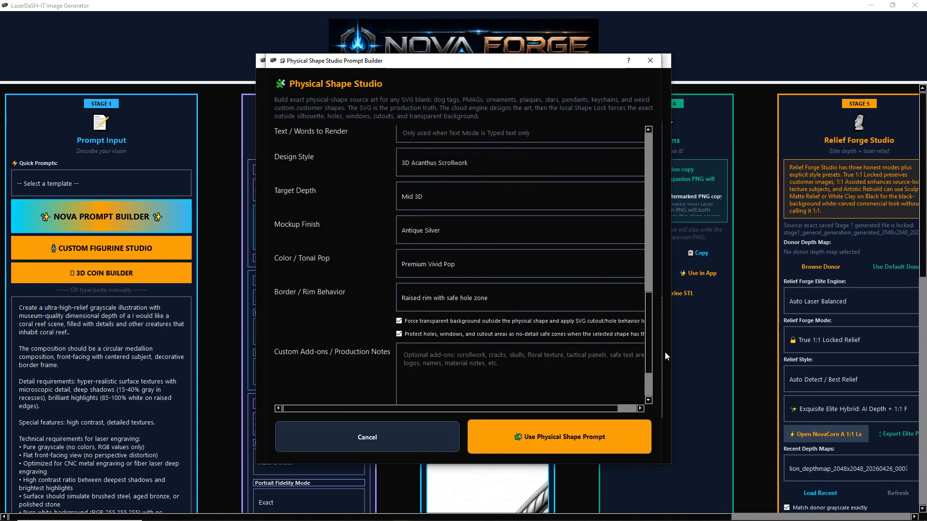
left_click(532, 436)
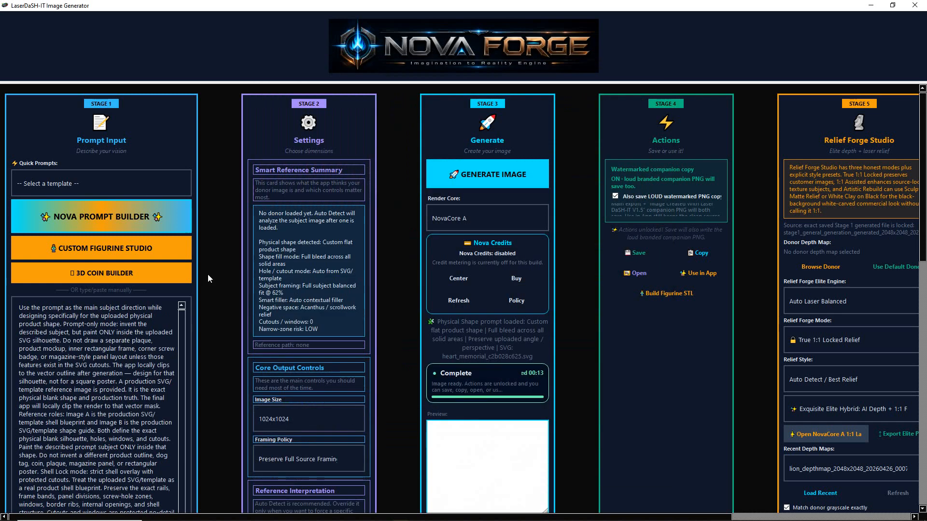
Read through the generated physical shape prompt to its end and return to the generation controls
scroll(207, 274, "down", 2)
scroll(183, 247, "down", 5)
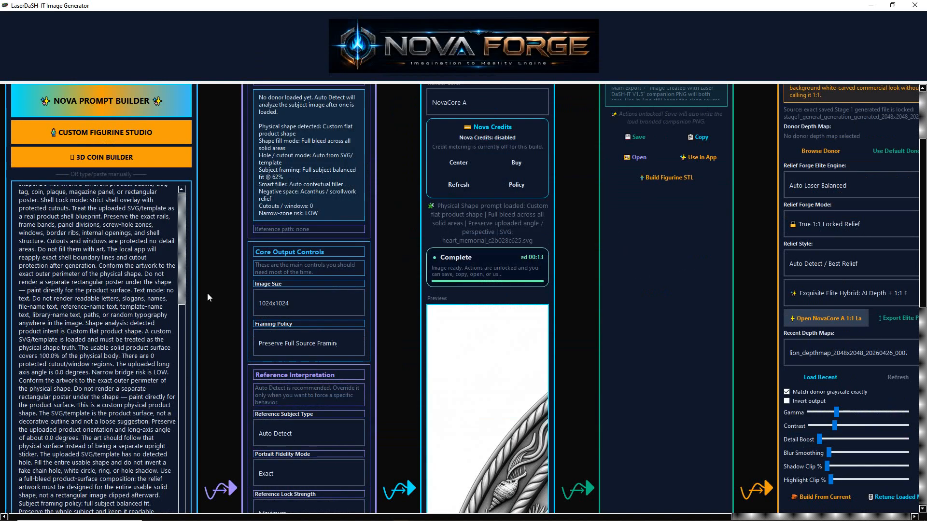
scroll(207, 293, "down", 3)
scroll(180, 262, "down", 3)
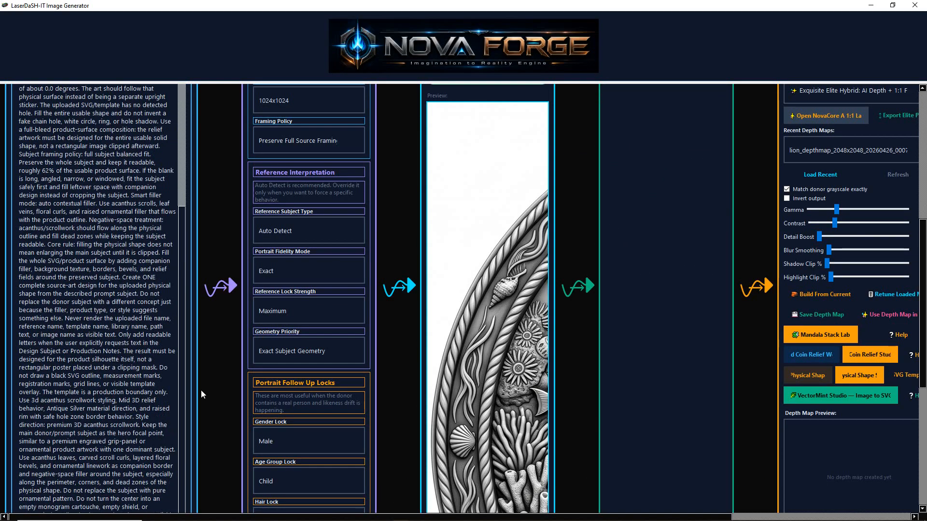
scroll(201, 390, "down", 3)
scroll(211, 364, "down", 2)
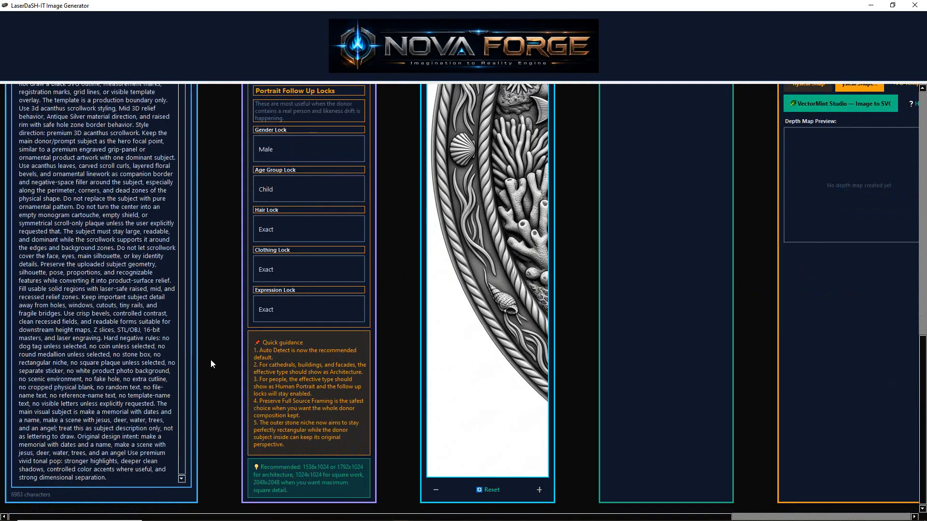
scroll(212, 362, "up", 8)
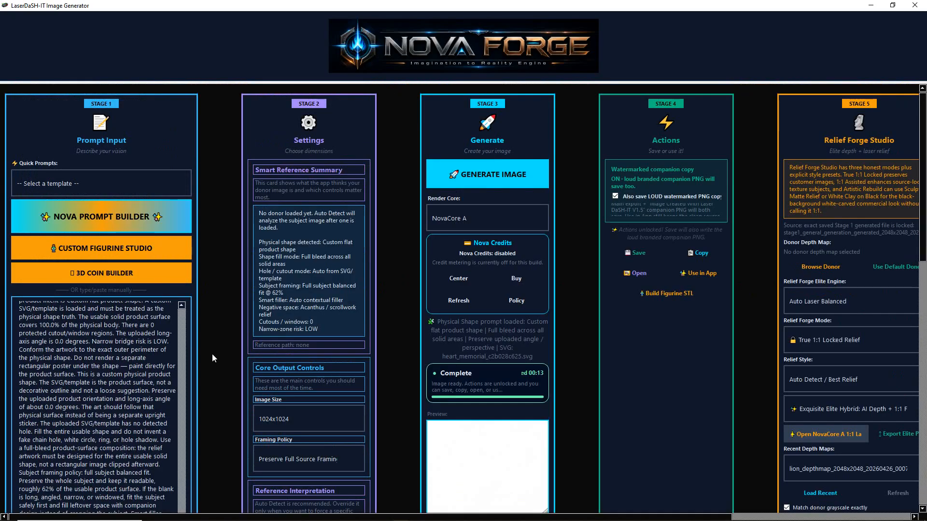
Generate the heart memorial image from the loaded physical shape prompt and inspect the finished result enlarged before returning to the stages
left_click(469, 177)
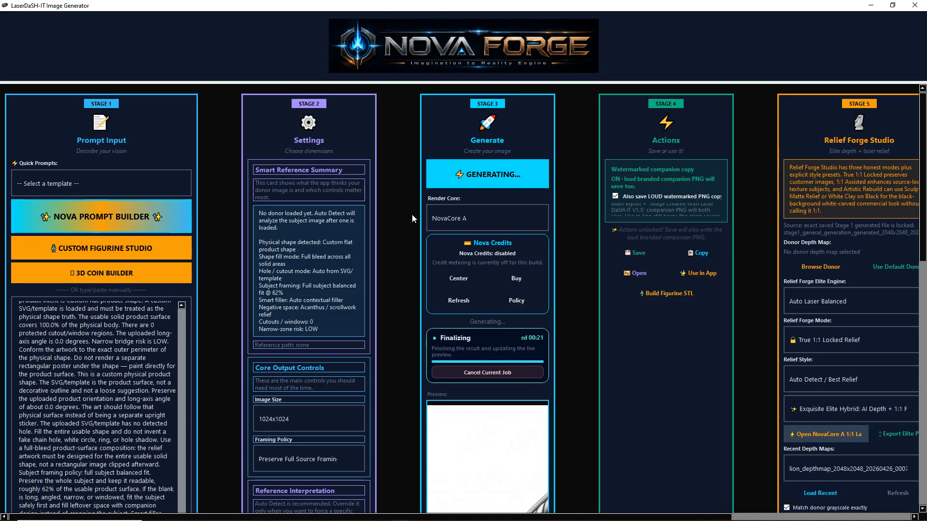
scroll(411, 217, "down", 5)
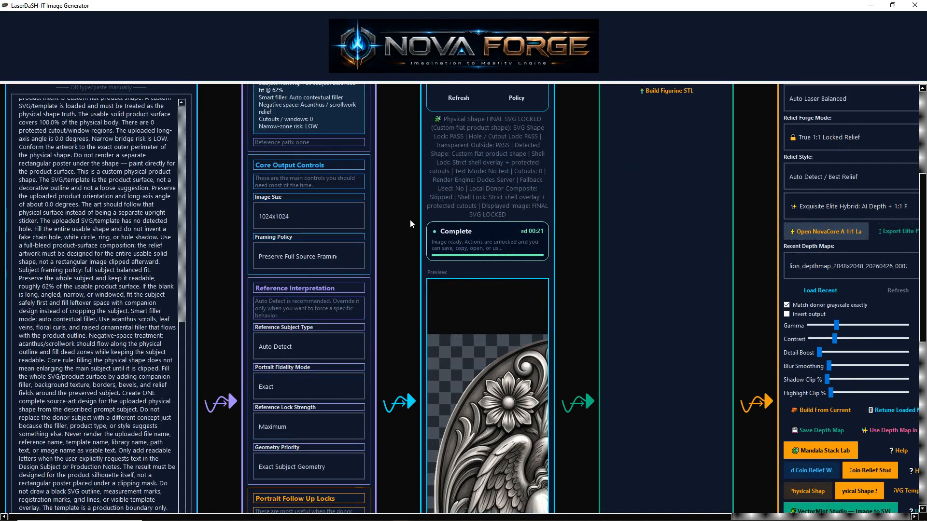
left_click(468, 303)
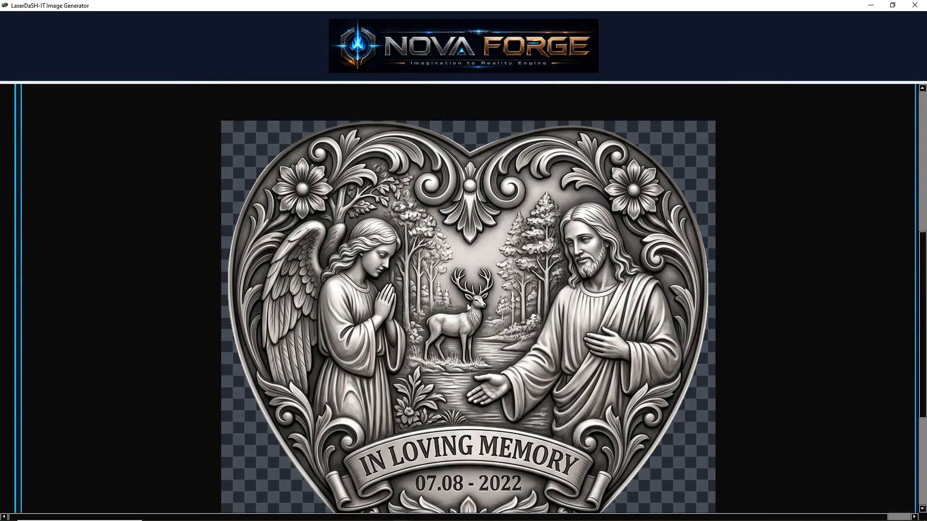
scroll(478, 297, "down", 1)
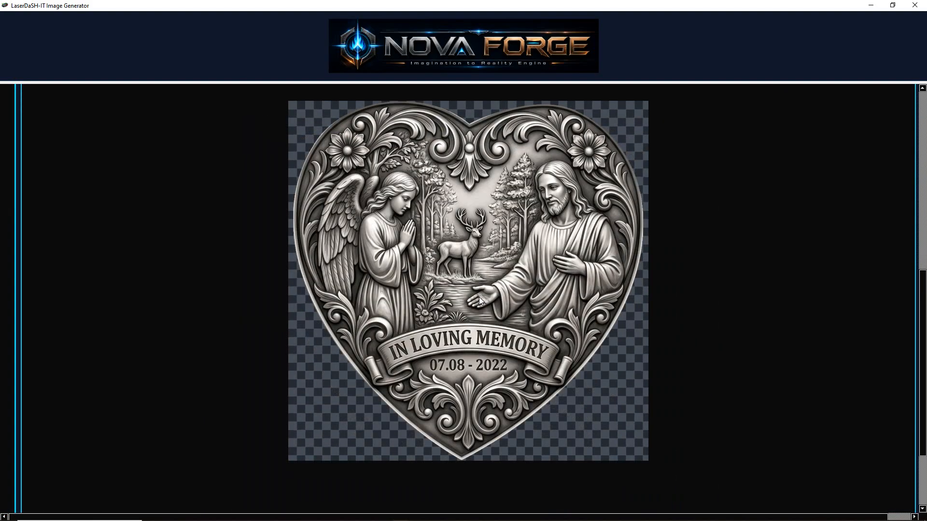
left_click(607, 372)
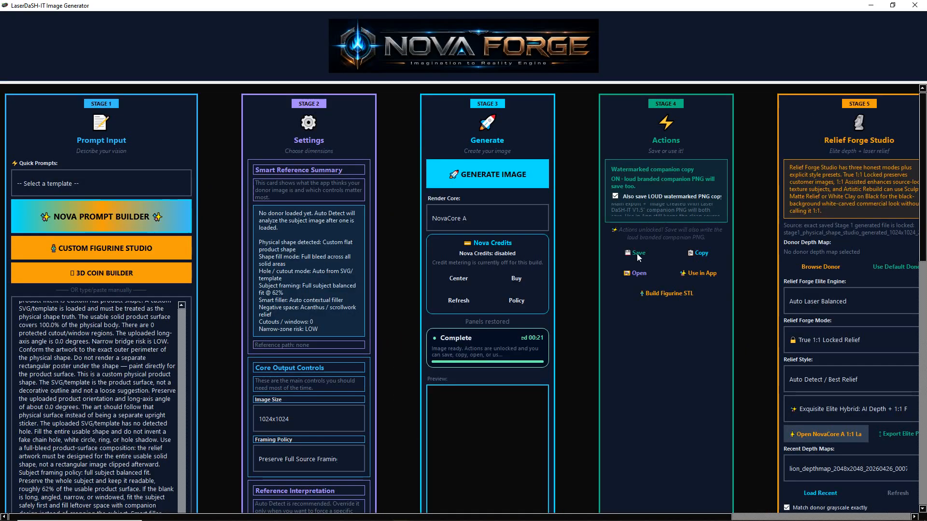
Save the generated heart image with its watermarked companion copy and send it to Laser DaSH-IT for processing
left_click(636, 253)
left_click(597, 351)
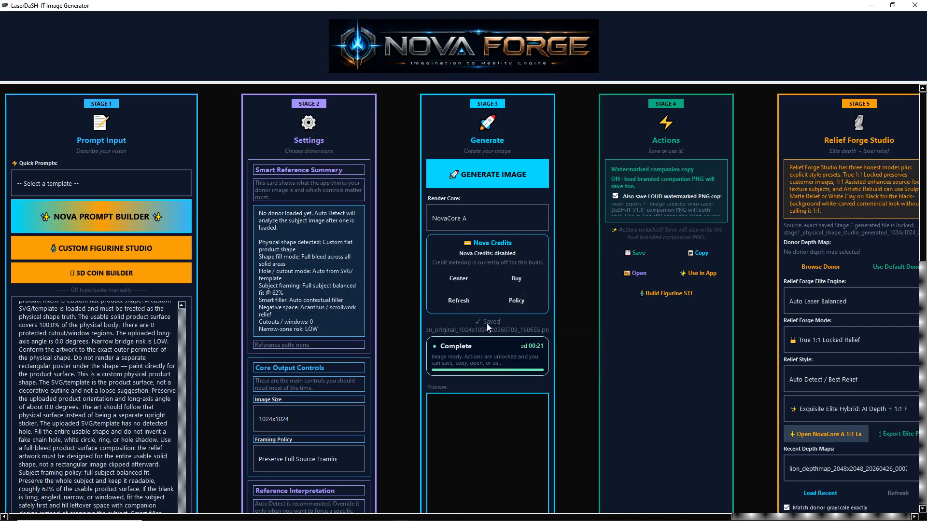
left_click(703, 273)
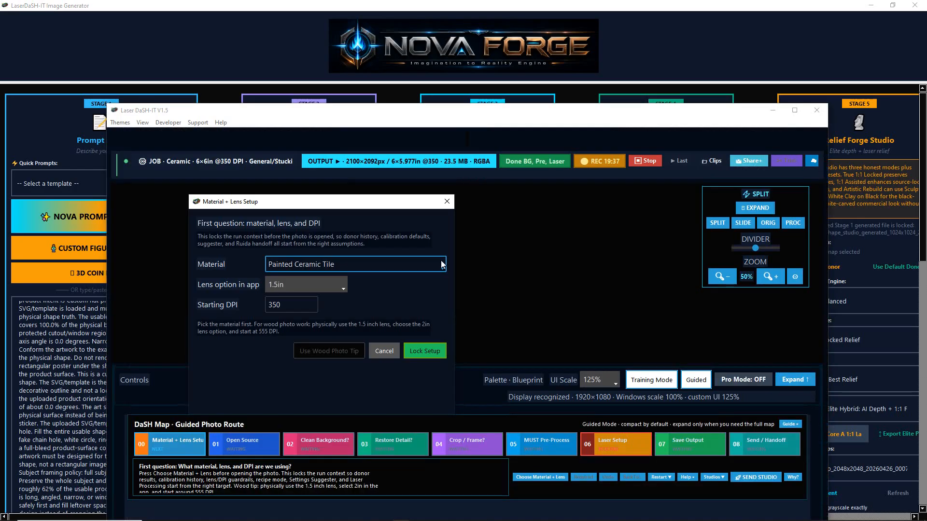
Set the material to Black Granite with a starting DPI of 285, keep the 1.5in lens, and lock the setup
left_click(441, 265)
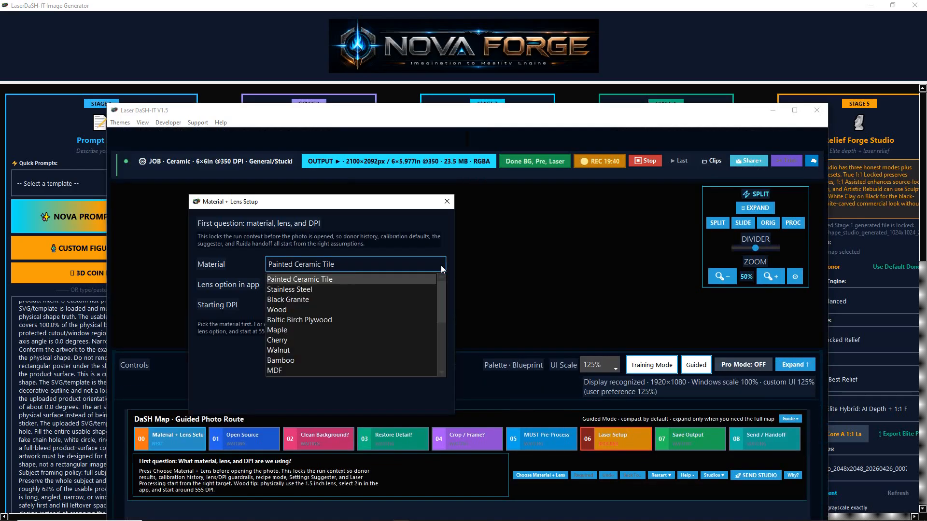
left_click(412, 296)
left_click(311, 301)
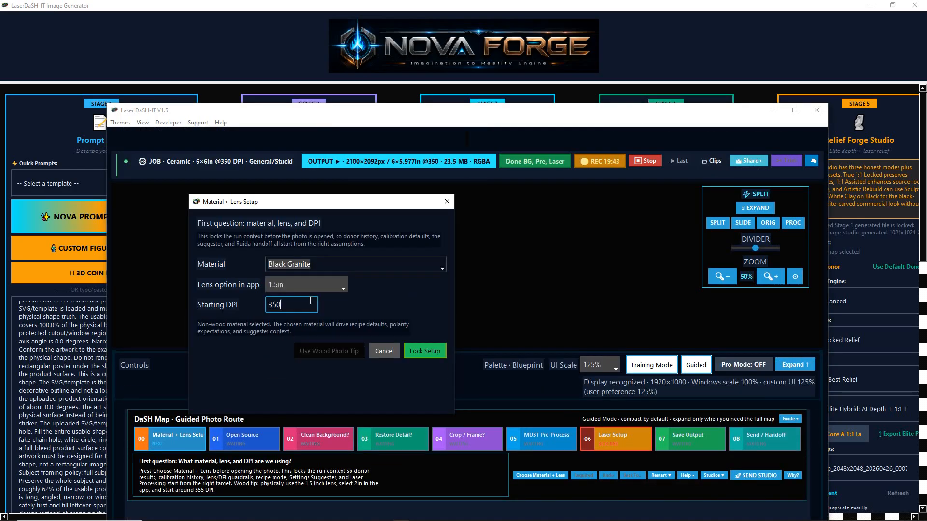
key("BackSpace")
key("BackSpace")
key("BackSpace")
type("285")
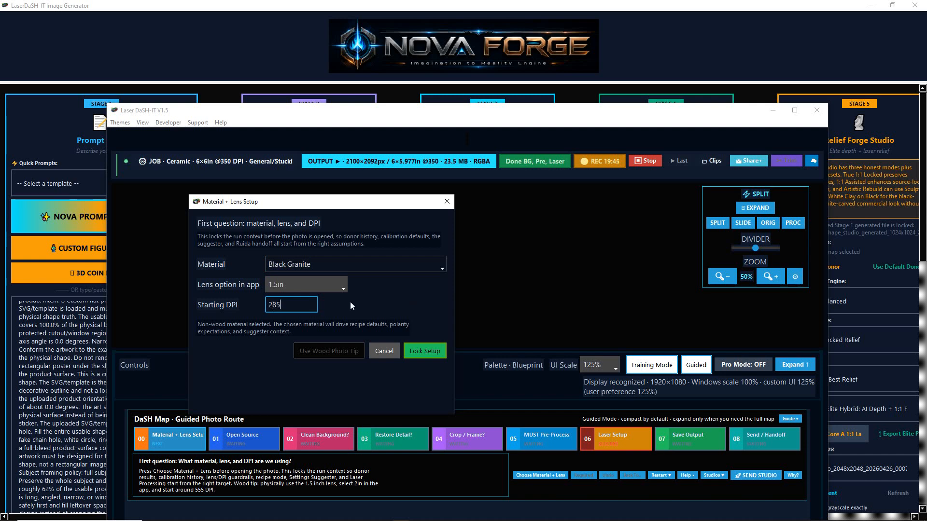
left_click(419, 350)
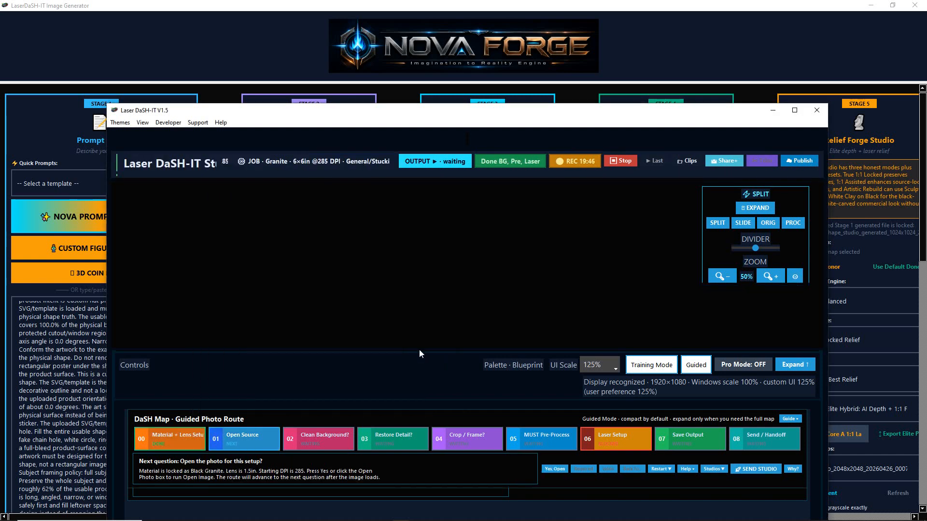
Skip background removal, detail restoration and cropping, accept the learned material calibration, and take the maximized heart job through pre-processing
left_click(795, 111)
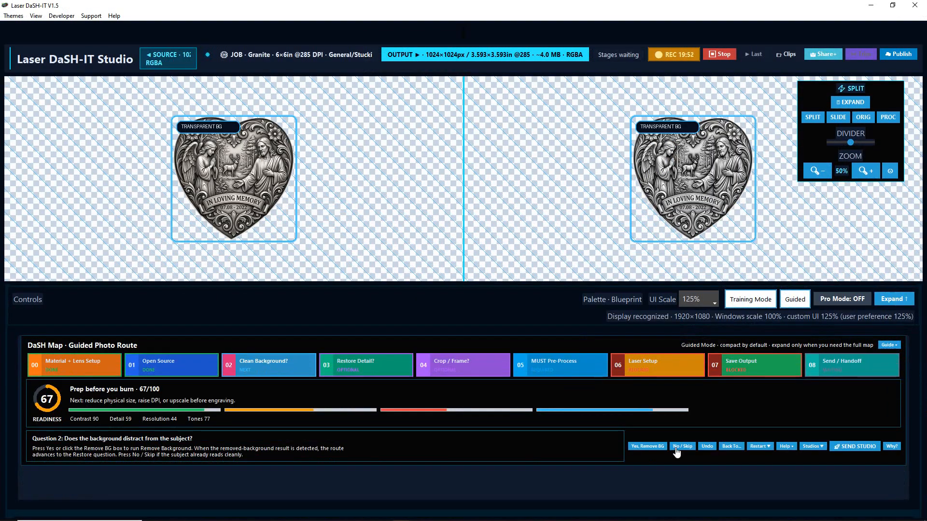
left_click(675, 448)
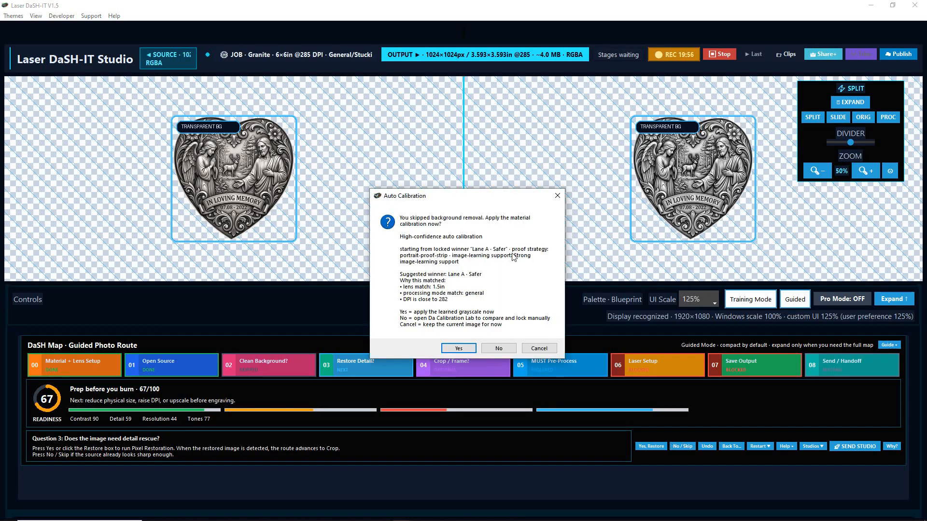
left_click(458, 349)
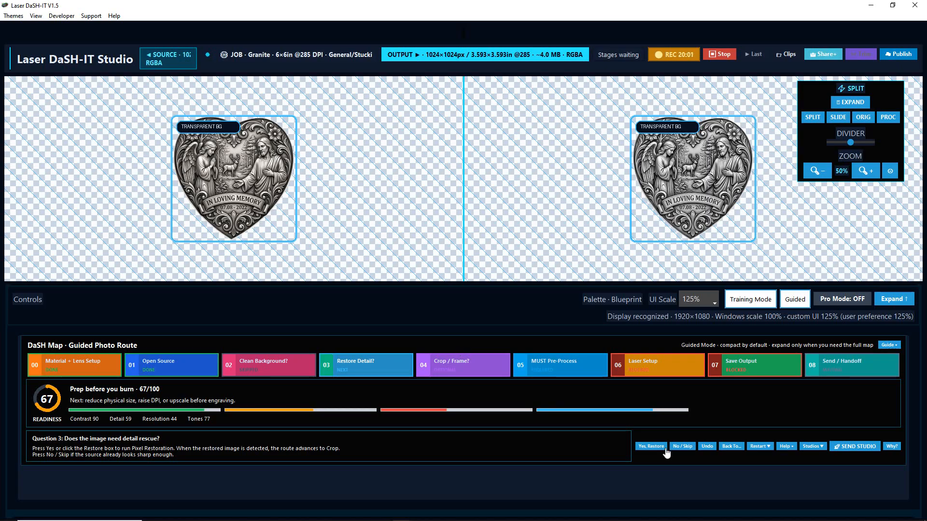
left_click(685, 446)
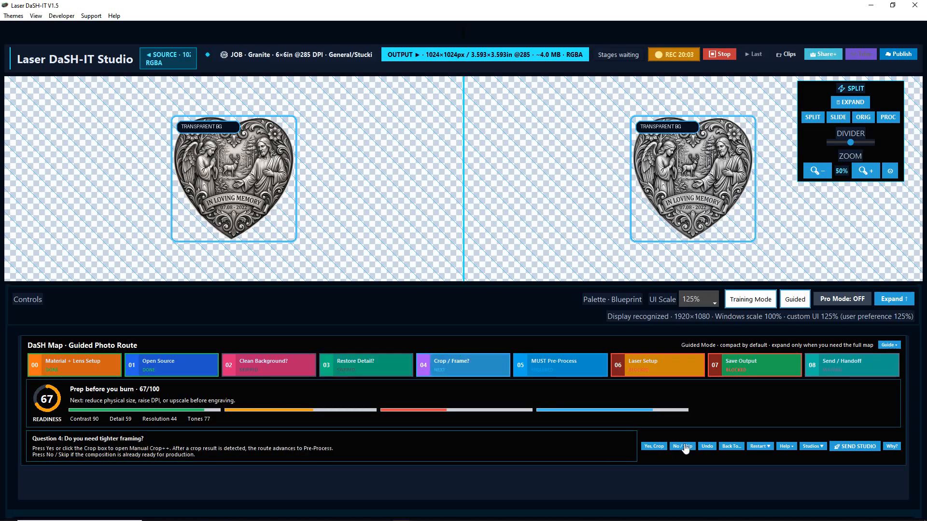
left_click(685, 447)
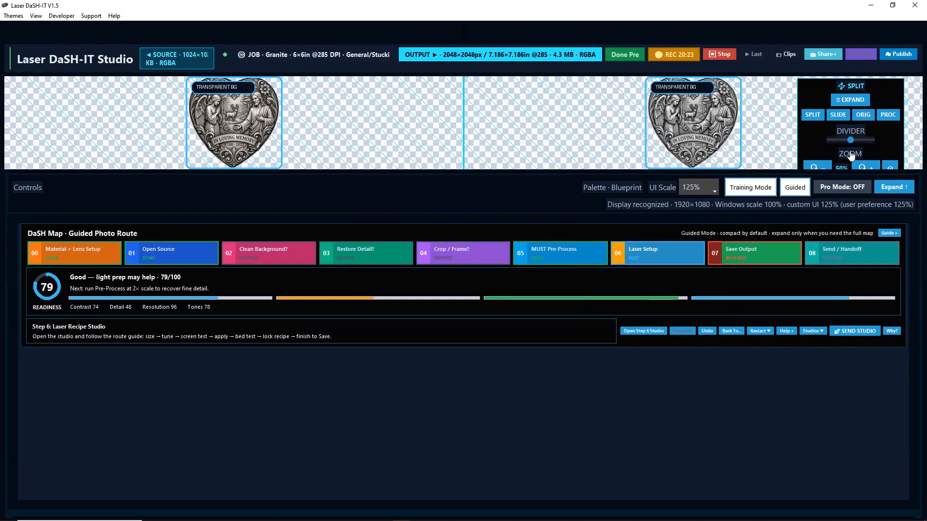
Compare the original heart image with the pre-processed version by switching repeatedly between the two views
left_click(863, 114)
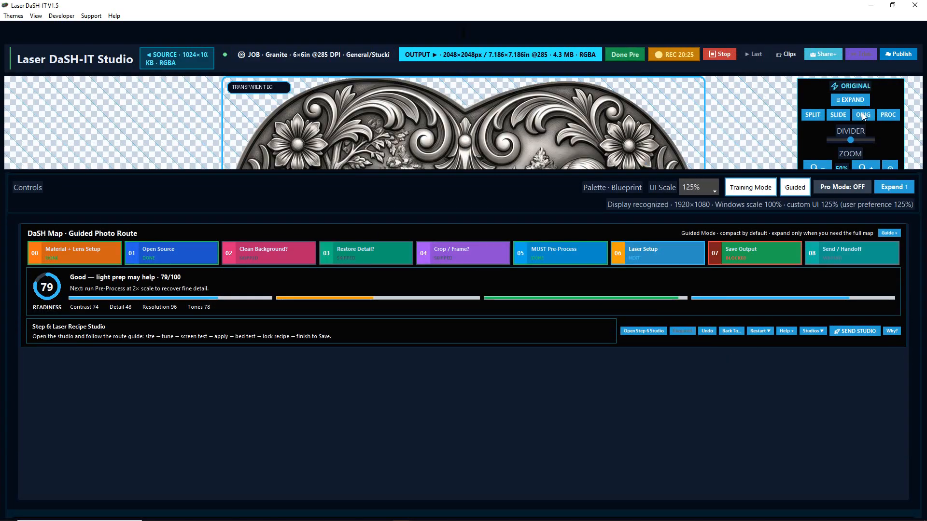
left_click(887, 115)
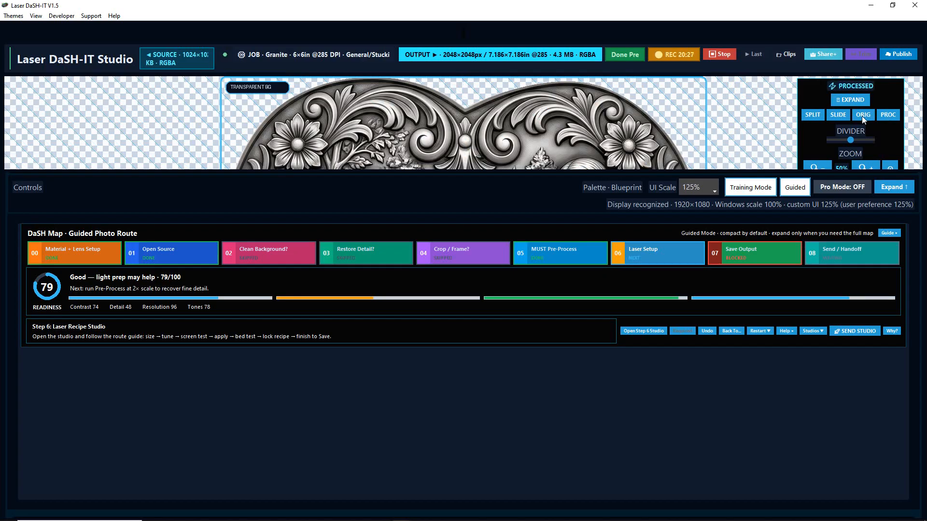
left_click(862, 116)
left_click(883, 114)
left_click(886, 116)
left_click(887, 117)
left_click(885, 117)
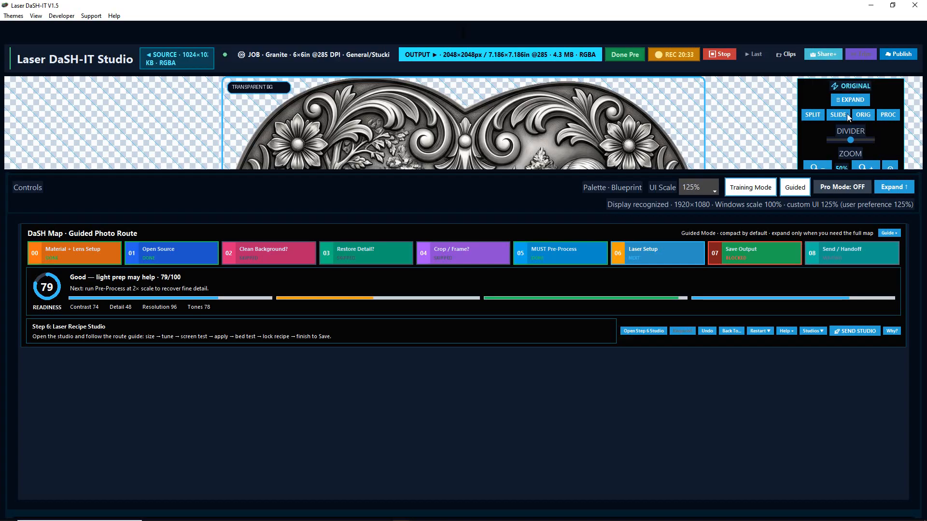
left_click(885, 116)
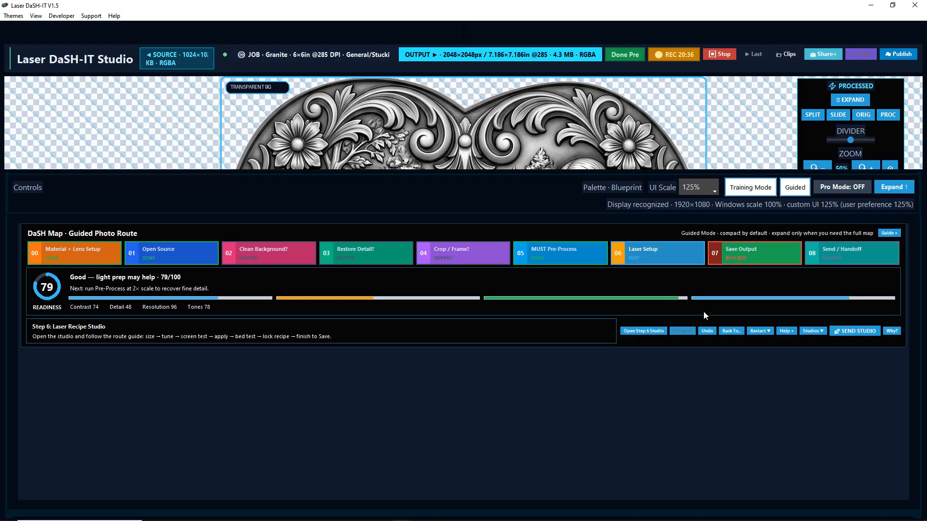
Reopen the Laser Recipe Studio for the Black Granite job and apply its 6 × 6 in, 285 DPI recipe
left_click(630, 331)
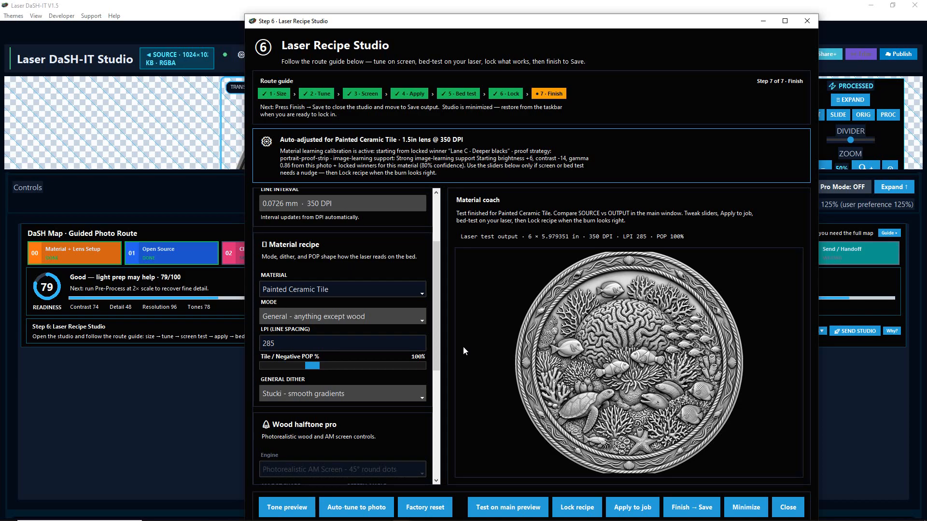
left_click(805, 20)
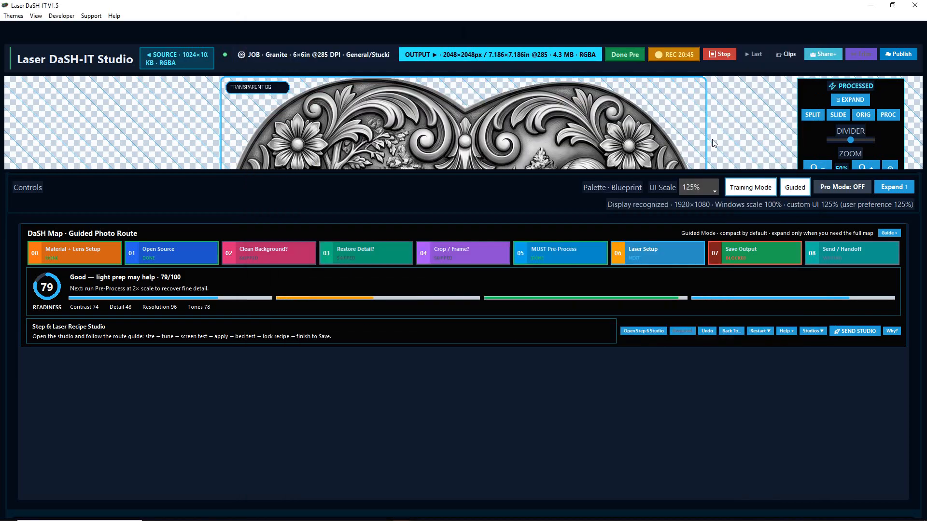
left_click(638, 332)
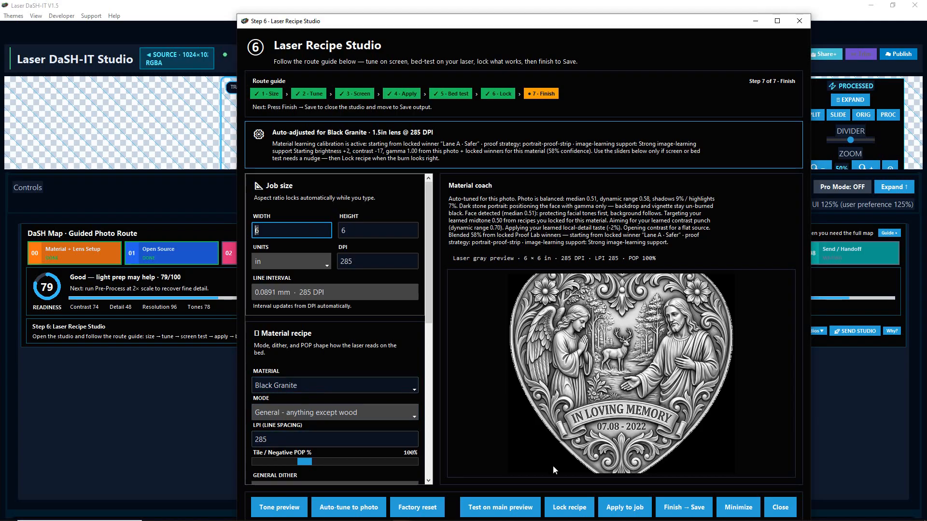
left_click(614, 510)
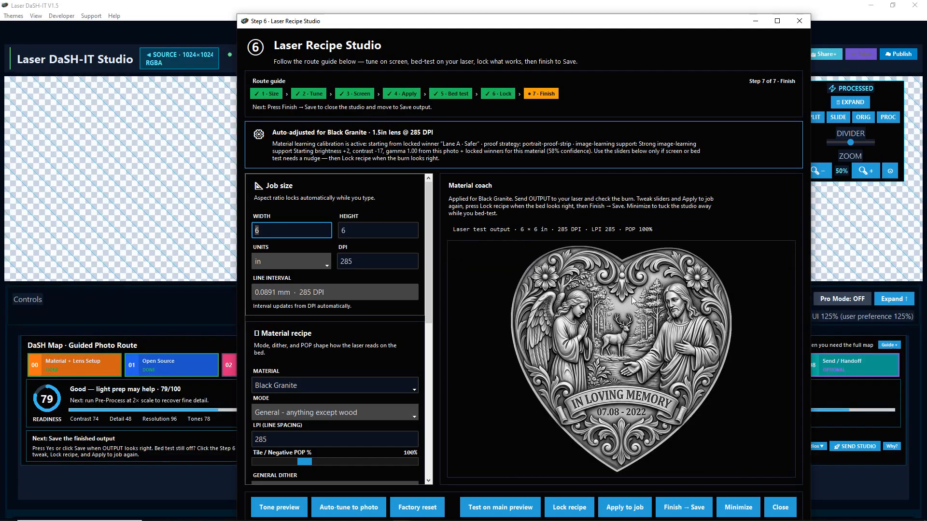
Minimize the recipe studio and examine the processed heart's dither detail at 75% and 100%, and its scene and lettering at 50%
left_click(737, 507)
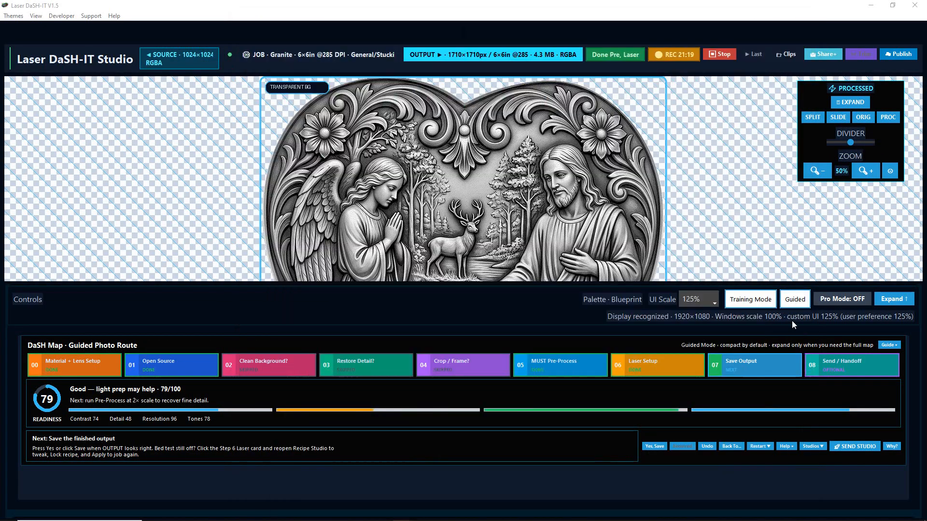
left_click(867, 171)
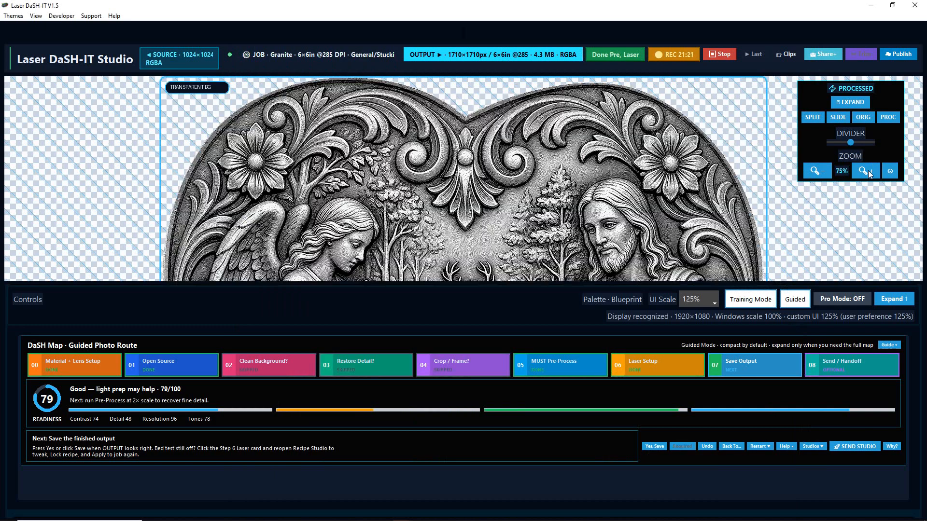
left_click(867, 171)
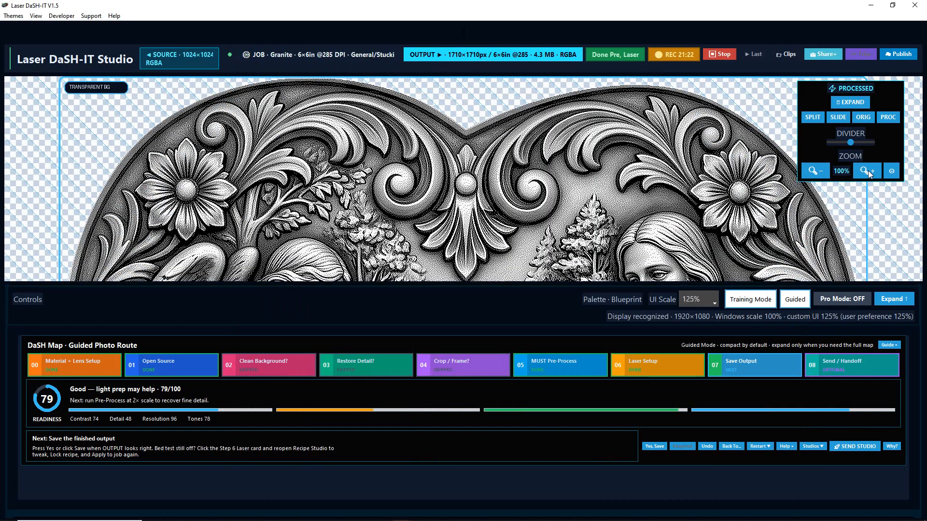
double_click(815, 171)
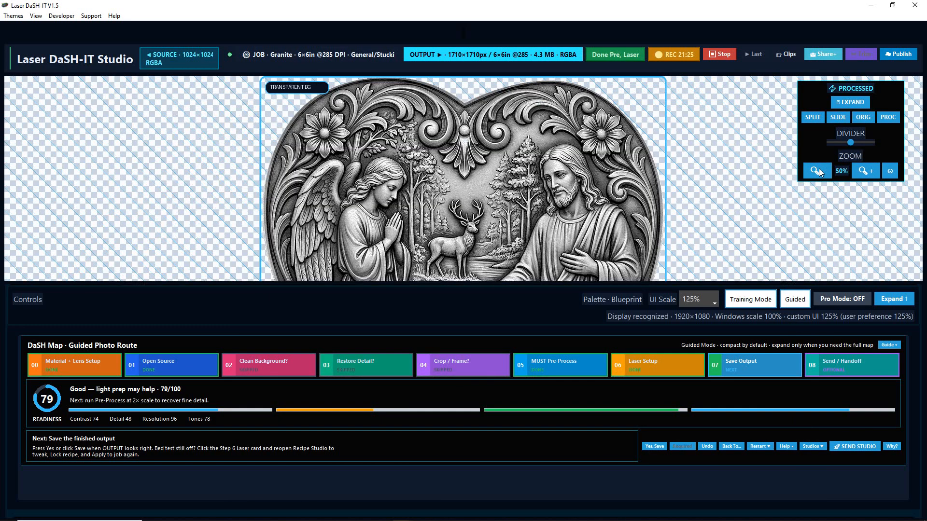
scroll(664, 177, "down", 3)
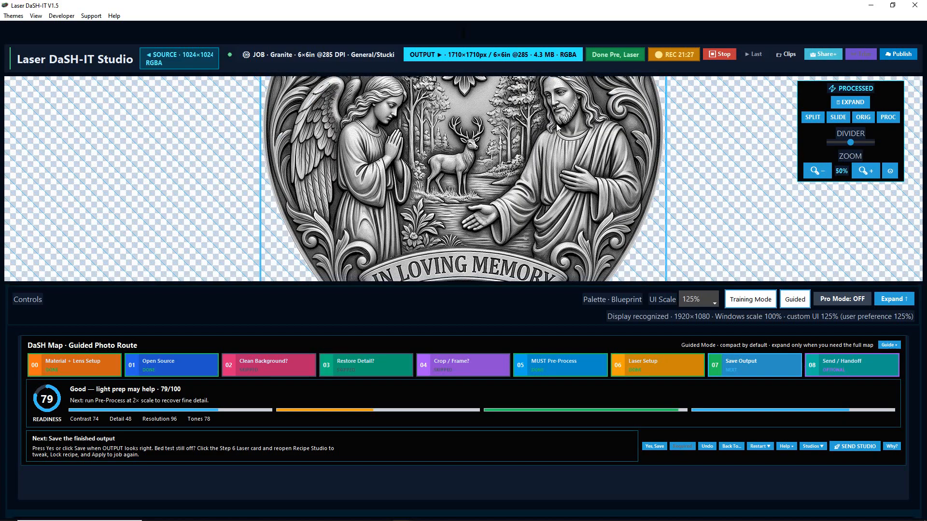
scroll(505, 216, "down", 2)
scroll(501, 261, "up", 1)
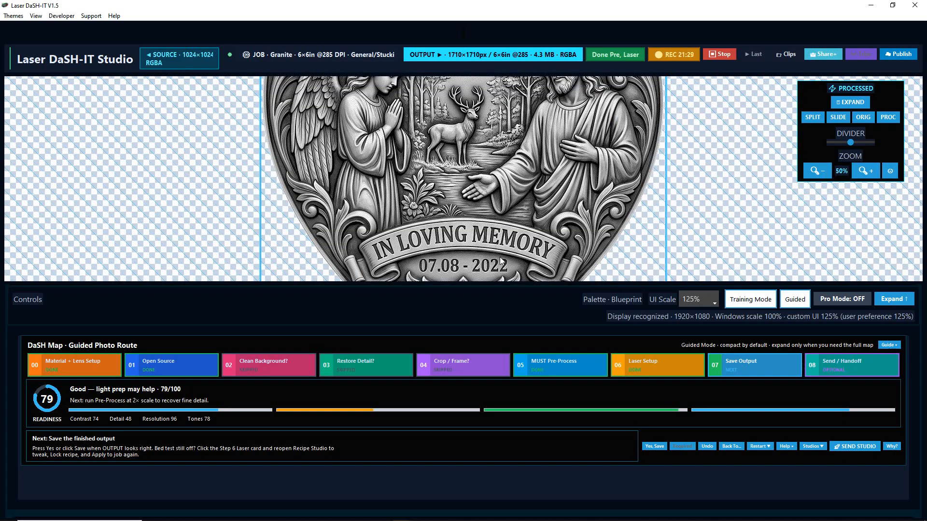
scroll(372, 157, "up", 2)
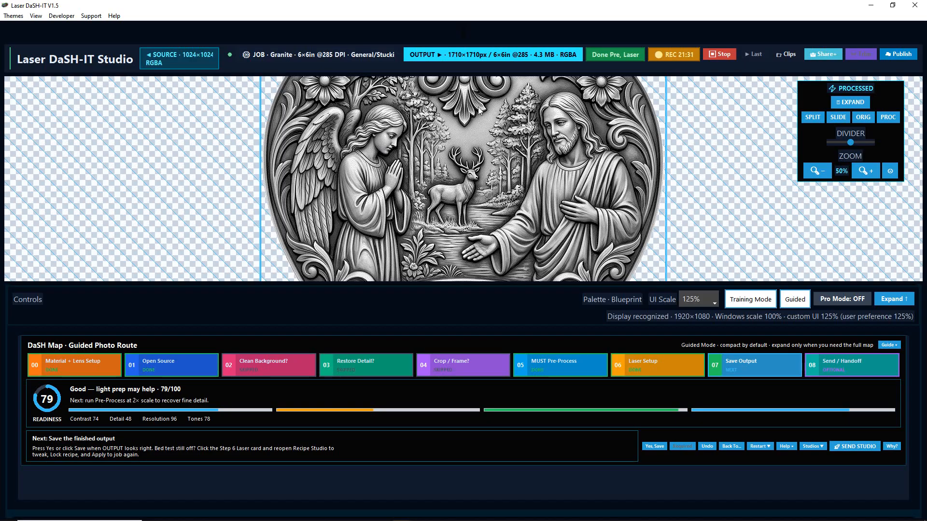
scroll(500, 116, "up", 1)
scroll(506, 156, "down", 2)
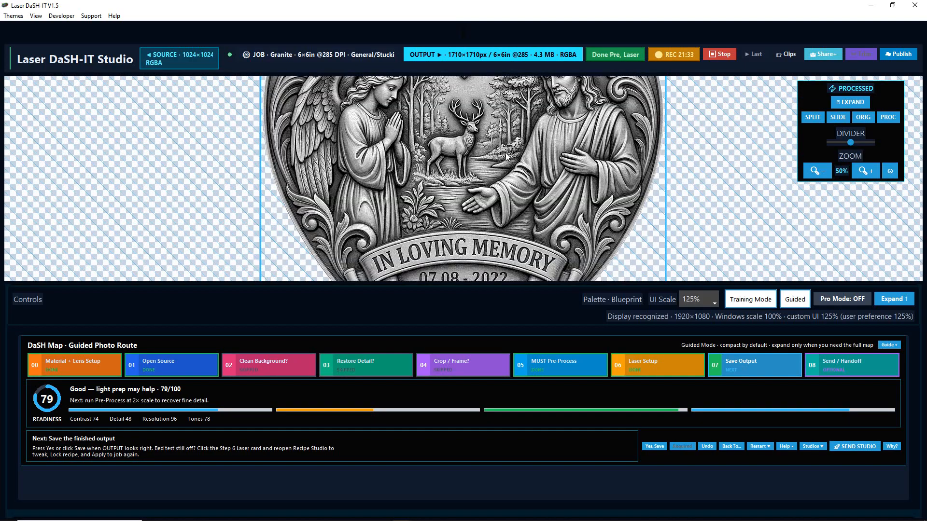
left_click_drag(506, 155, 508, 210)
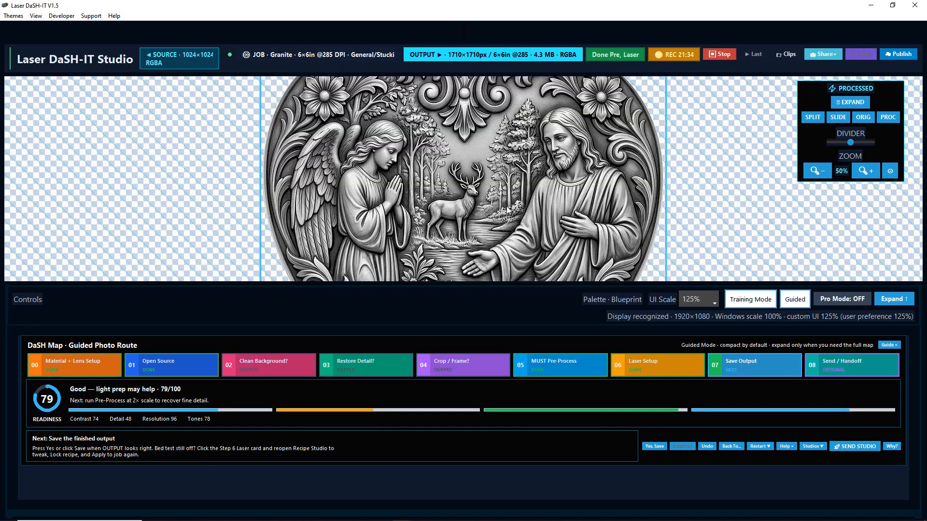
Save the processed output as processed_input_laser_ready_20260709_160901.png in the laser_ready folder, declining the 2-bit BMP format
left_click(698, 374)
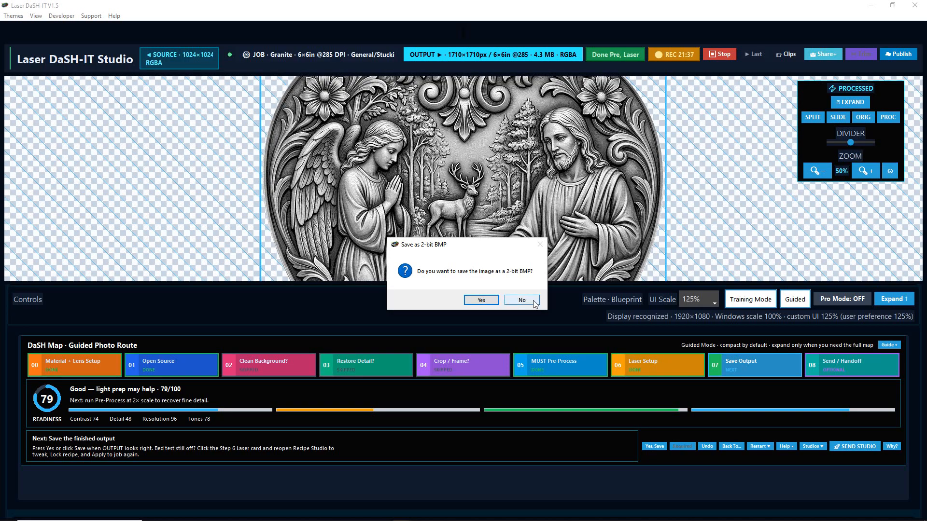
left_click(533, 301)
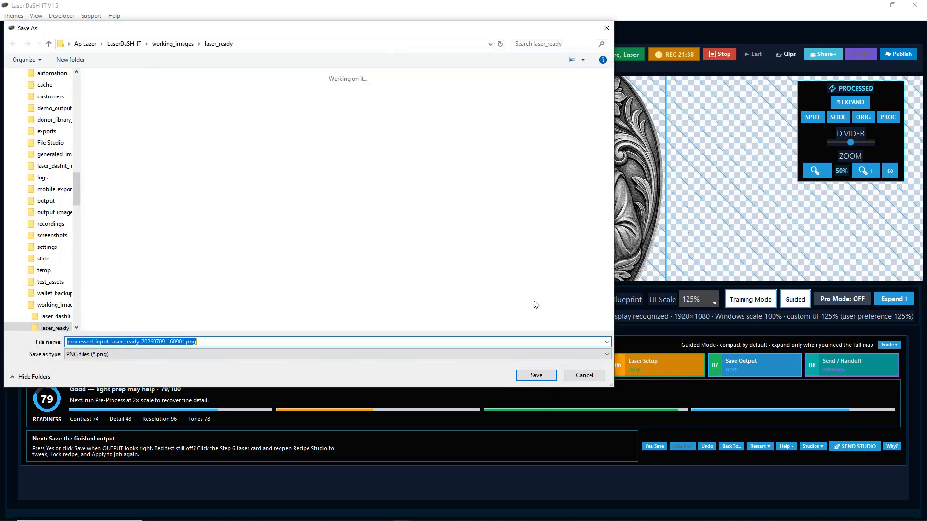
left_click(536, 376)
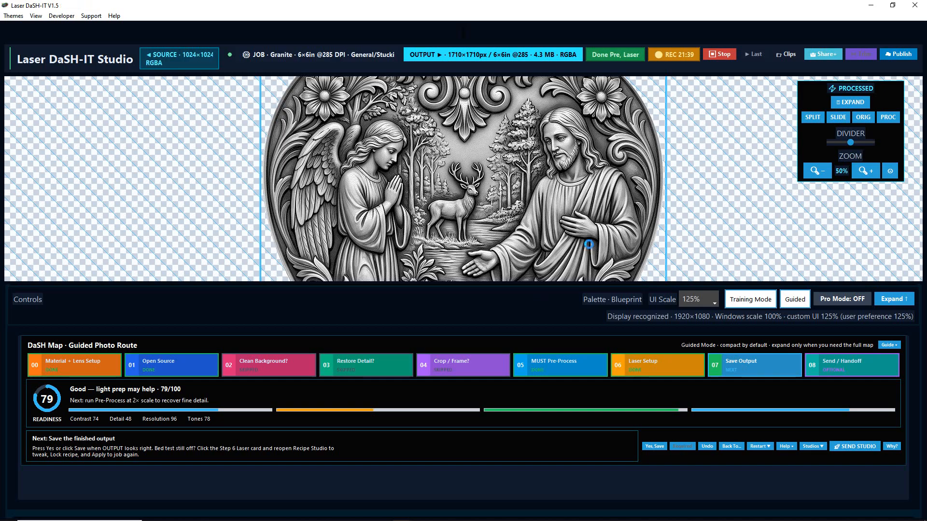
left_click(539, 315)
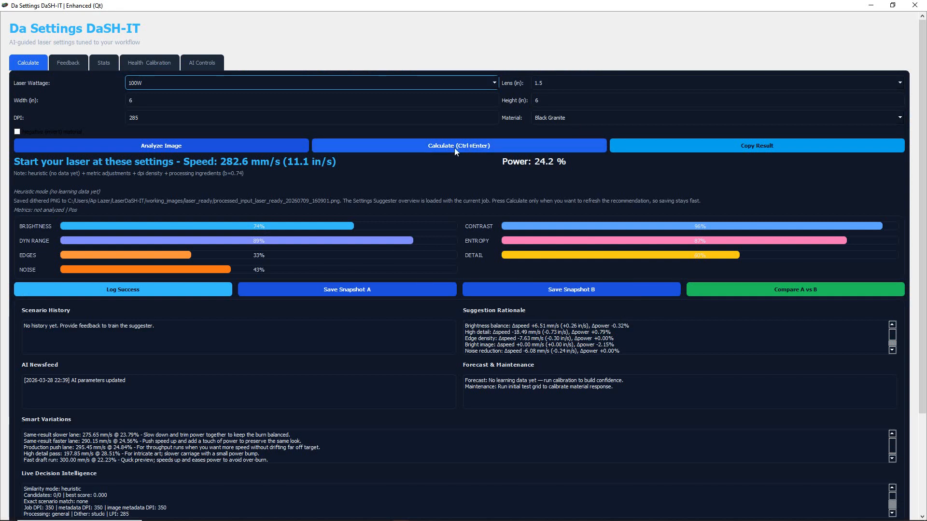
Analyze the saved image, calculate the 100W laser's speed and power for Black Granite, and close the settings suggester
left_click(271, 143)
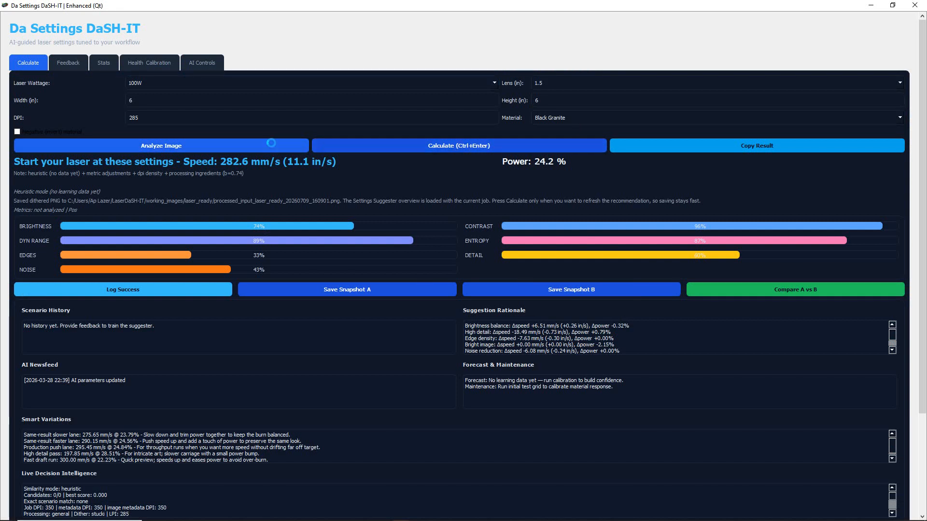
left_click(432, 146)
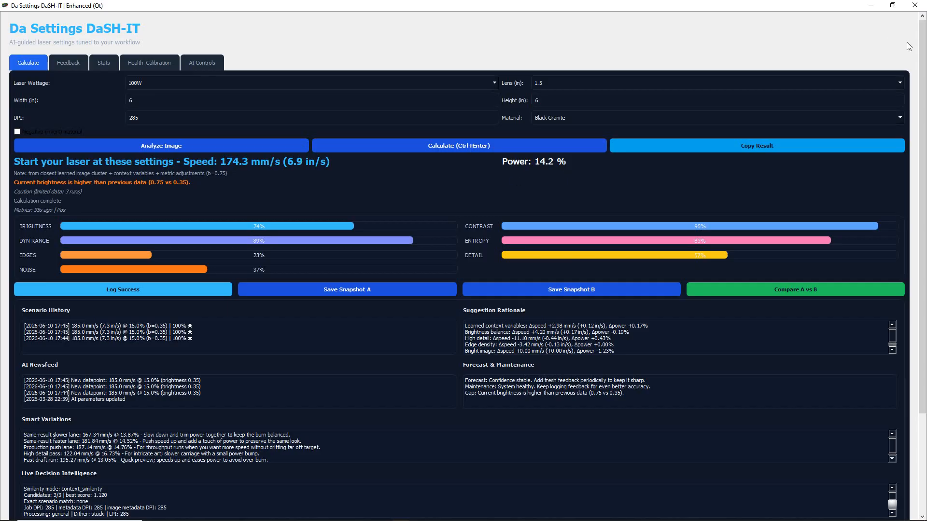
left_click(915, 5)
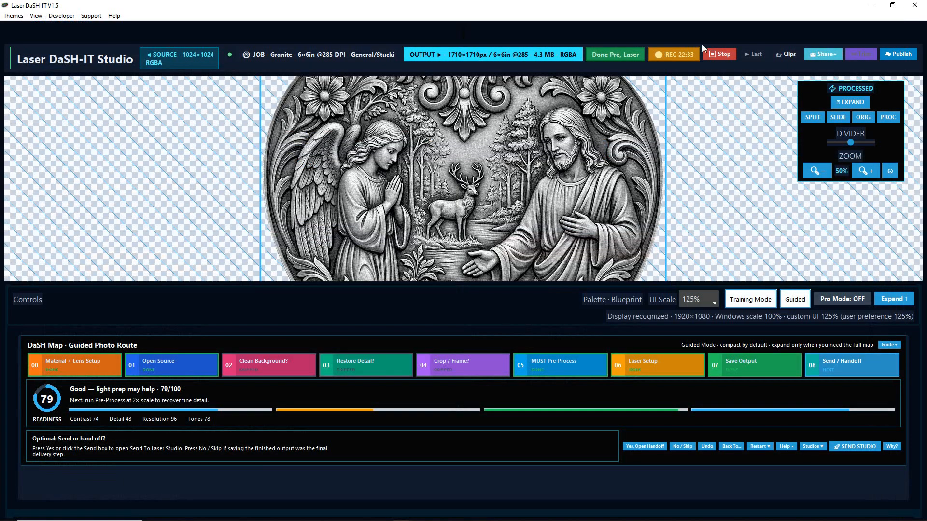